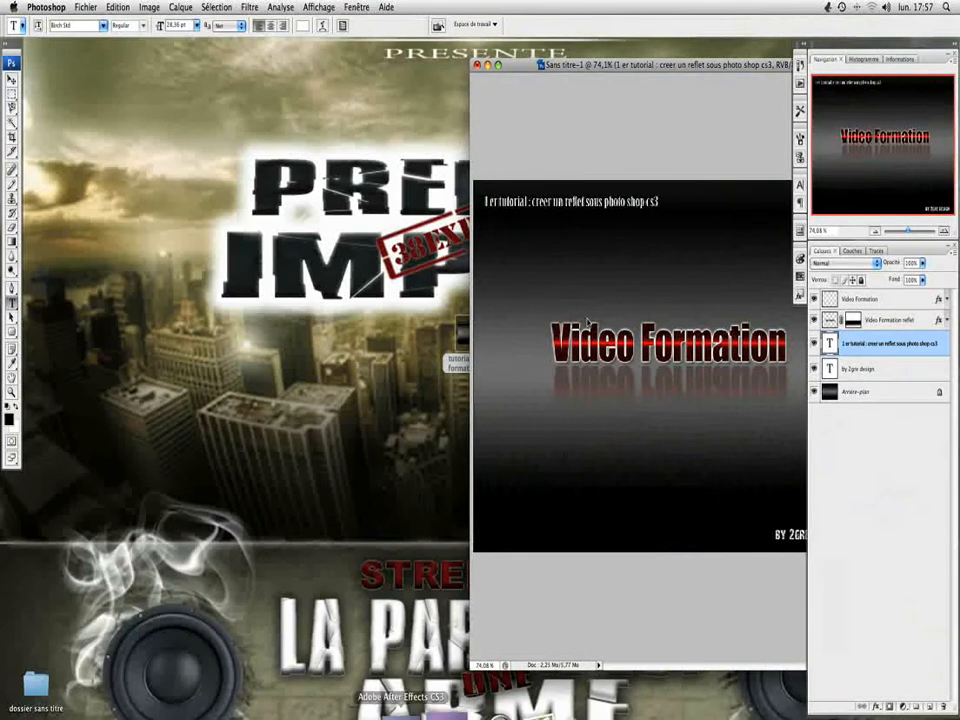
Step: Minimize the open document and create a new 1024 x 768 pixel web document named "reflet tuto by 2gre"
{"action": "left_click", "coordinate": [489, 66]}
{"action": "left_click", "coordinate": [86, 8]}
{"action": "left_click", "coordinate": [86, 8]}
{"action": "key", "text": "super+n"}
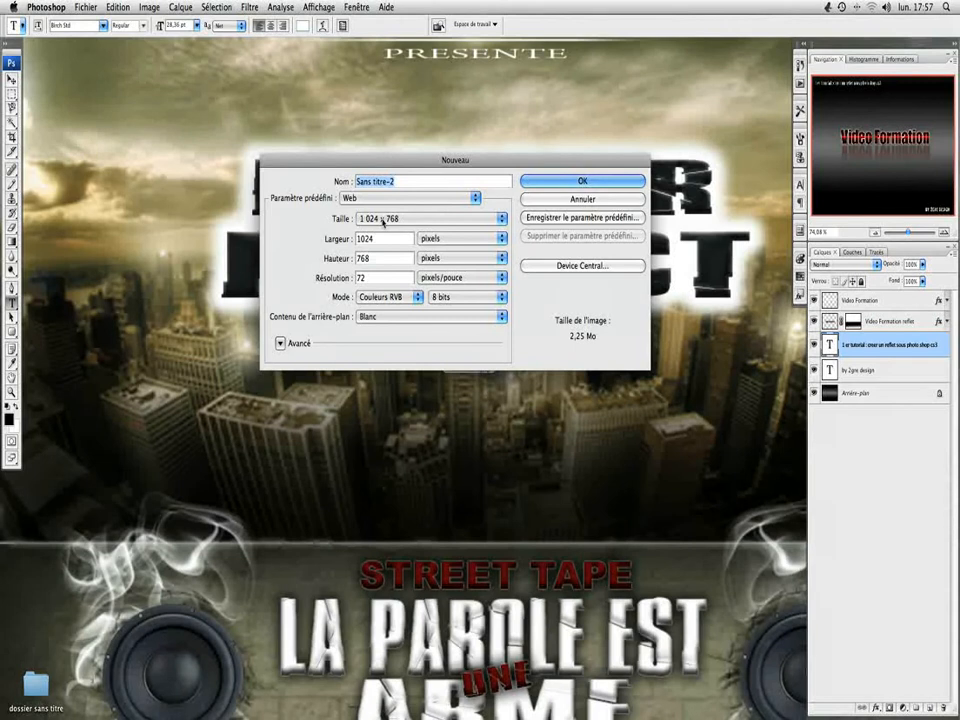
{"action": "type", "text": "reflet tuto by 2gre"}
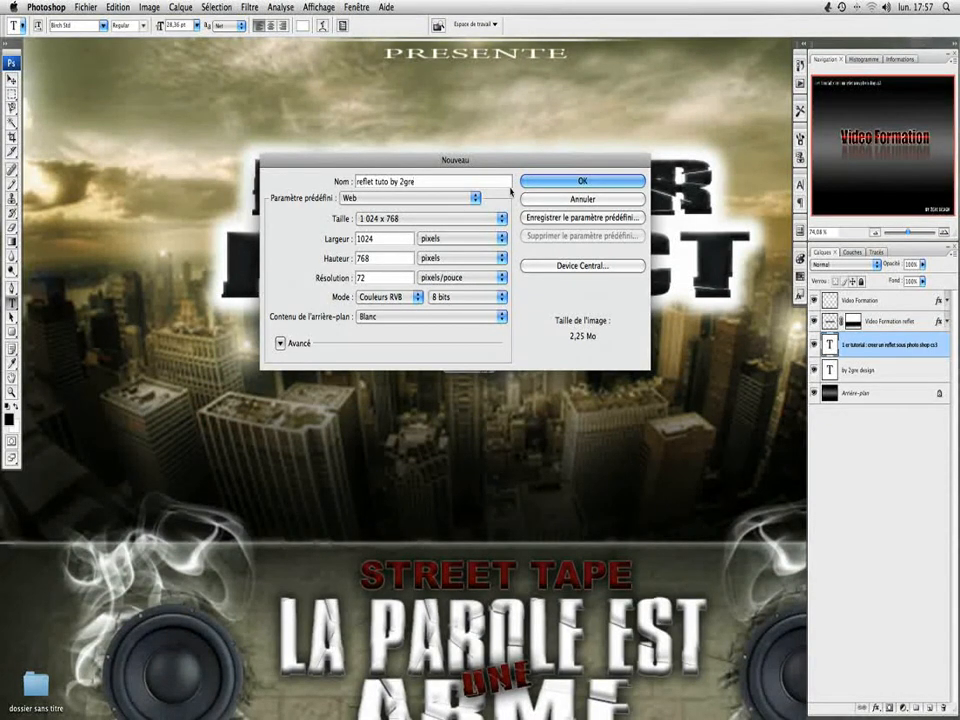
{"action": "left_click", "coordinate": [550, 181]}
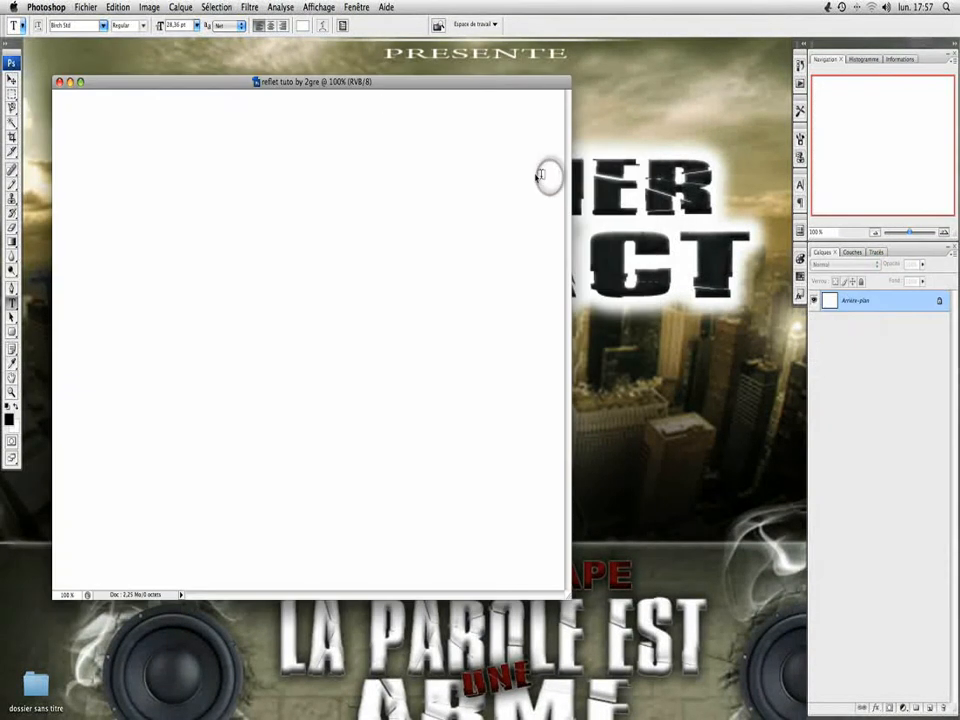
Step: Enlarge the document window to fill the workspace and convert the locked background into a layer named "fond"
{"action": "left_click_drag", "start_coordinate": [375, 86], "coordinate": [344, 54]}
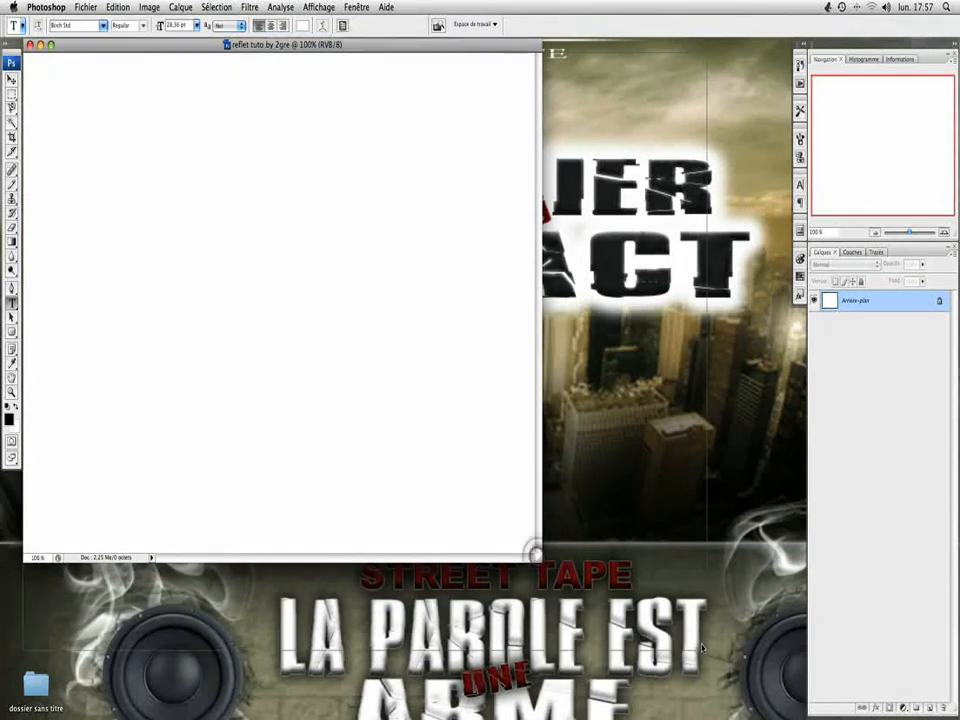
{"action": "left_click_drag", "start_coordinate": [539, 559], "coordinate": [801, 717]}
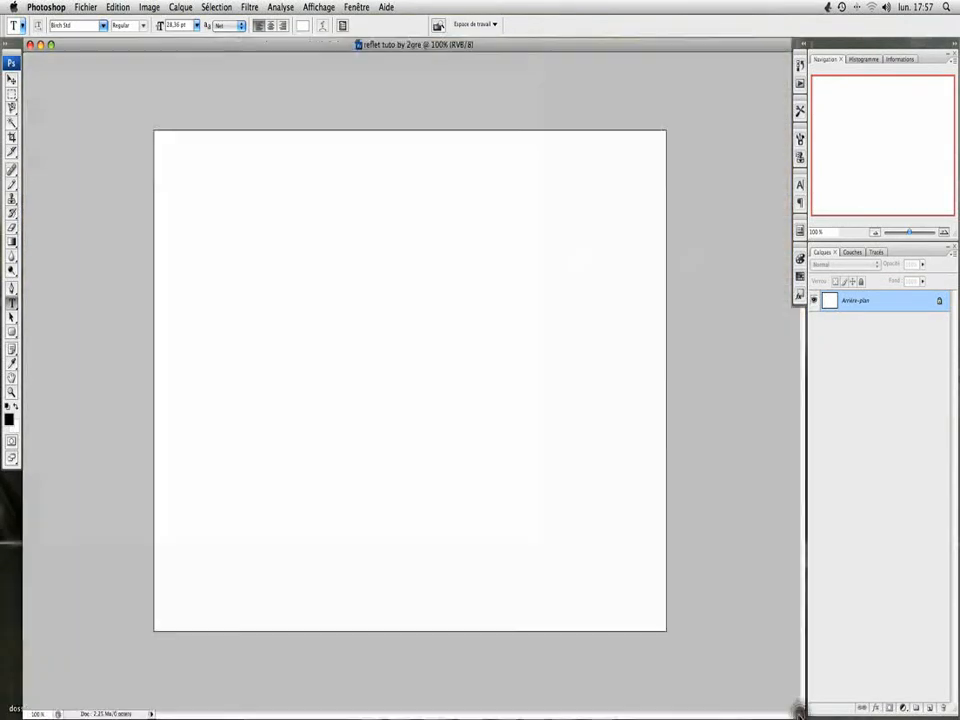
{"action": "left_click", "coordinate": [939, 304]}
{"action": "double_click", "coordinate": [939, 304]}
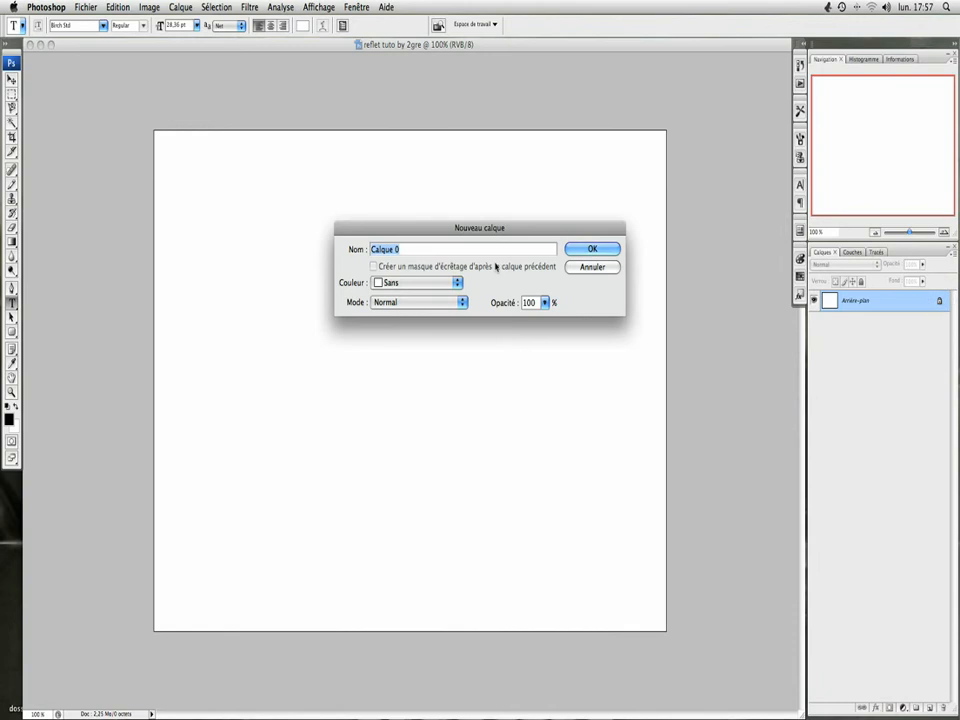
{"action": "type", "text": "fond"}
{"action": "left_click", "coordinate": [604, 248]}
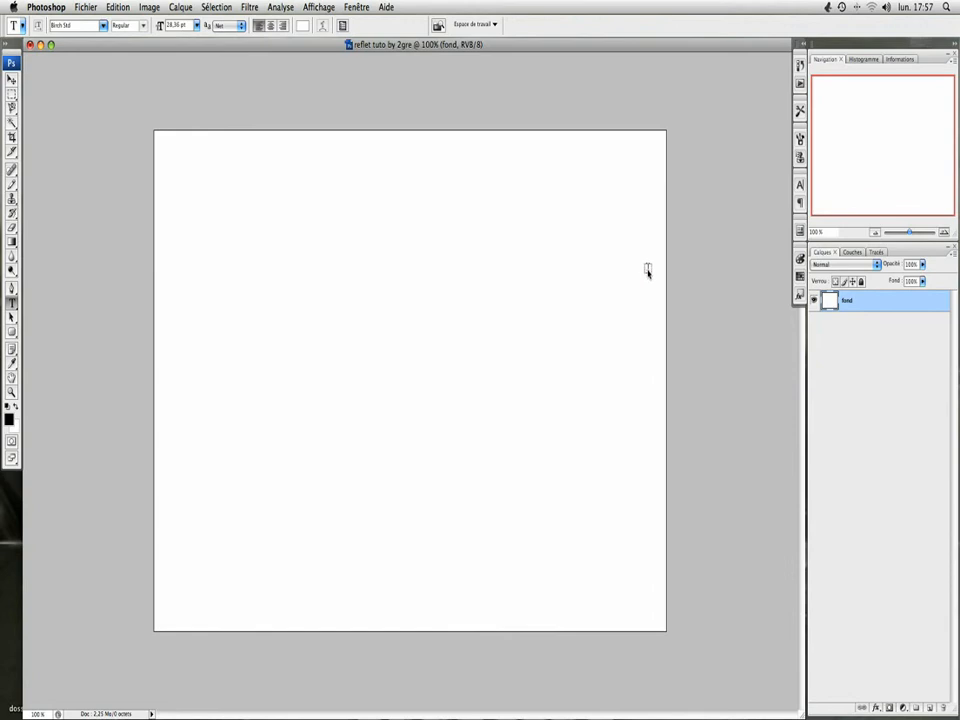
Step: Choose the Gradient tool with the black-to-white preset
{"action": "left_click", "coordinate": [12, 241]}
{"action": "left_click", "coordinate": [71, 24]}
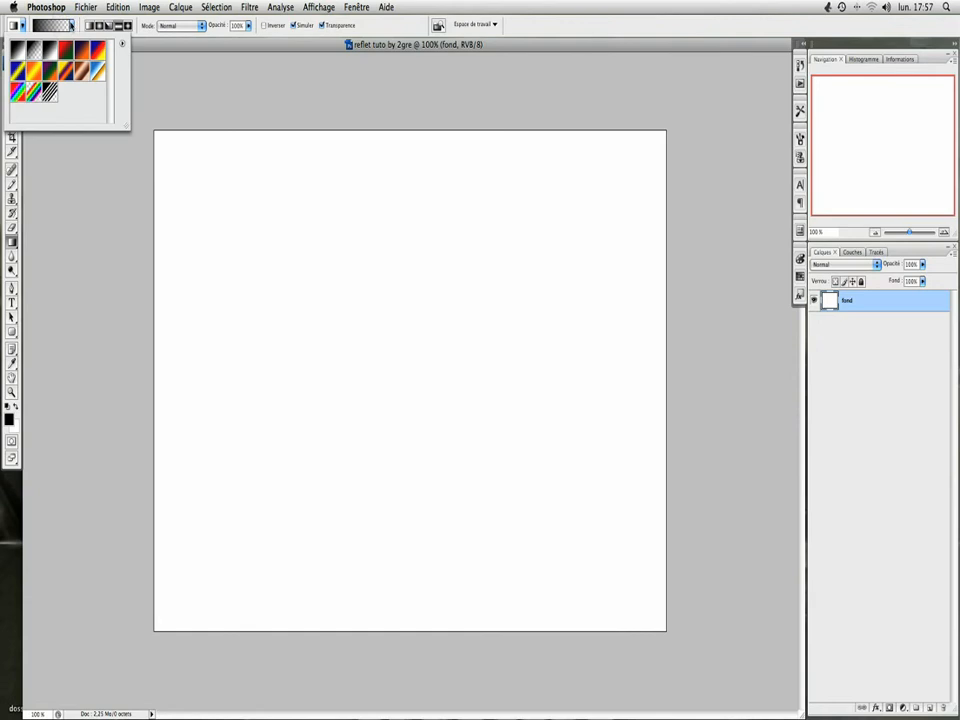
{"action": "left_click", "coordinate": [71, 24]}
{"action": "left_click", "coordinate": [71, 24]}
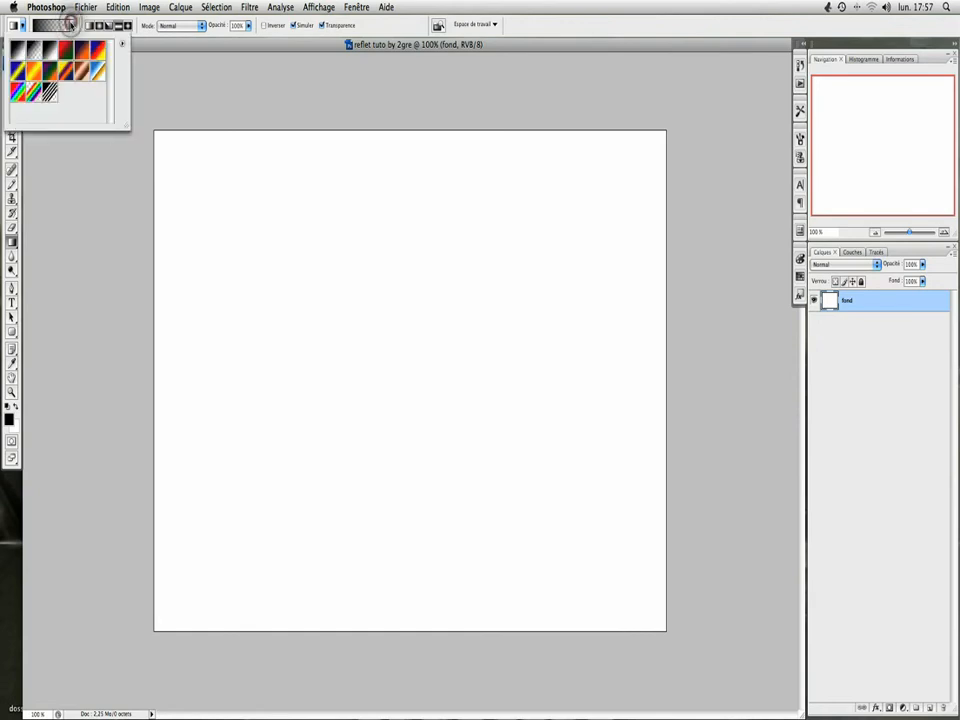
{"action": "left_click", "coordinate": [17, 46]}
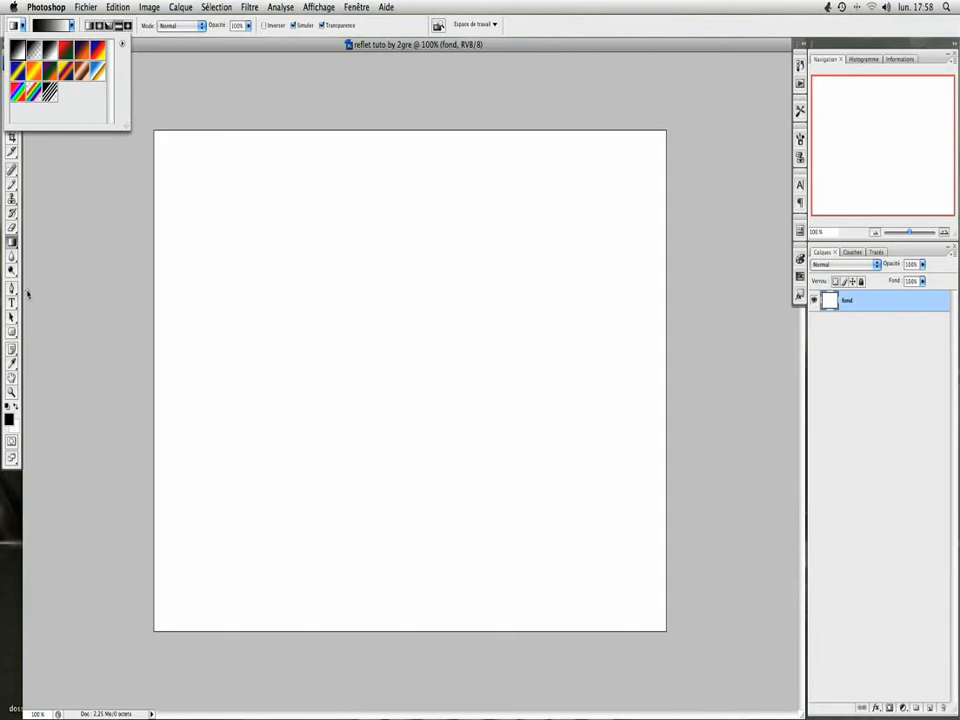
{"action": "left_click", "coordinate": [11, 245]}
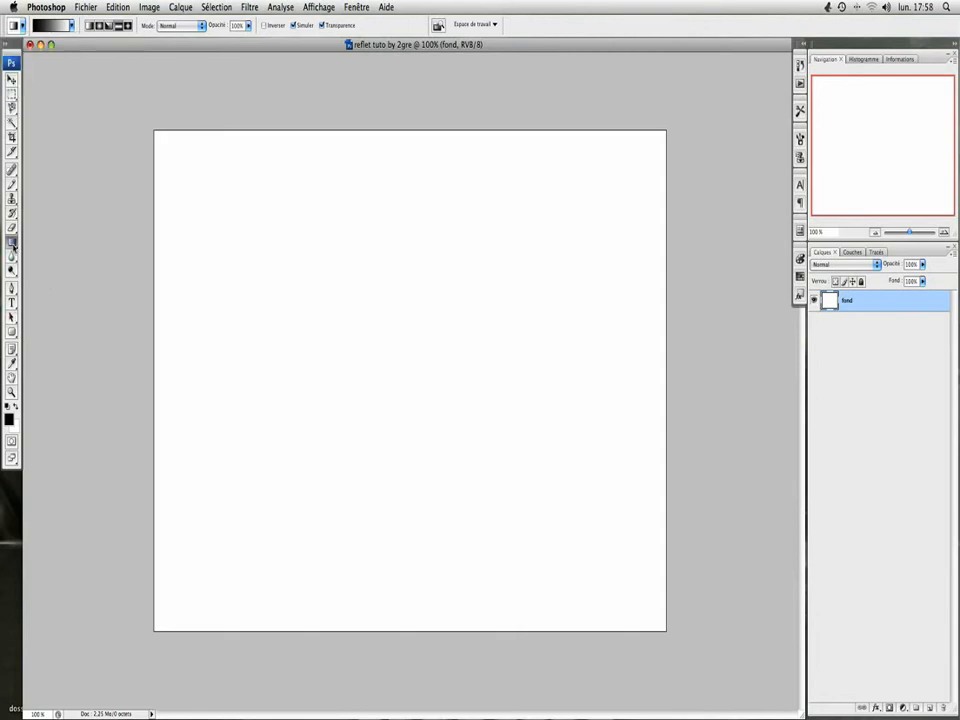
Step: Try several vertical reflected black-to-white gradients on the "fond" layer, undoing unwanted ones
{"action": "left_click_drag", "start_coordinate": [396, 251], "coordinate": [396, 448]}
{"action": "key", "text": "super+z"}
{"action": "left_click_drag", "start_coordinate": [433, 631], "coordinate": [434, 293]}
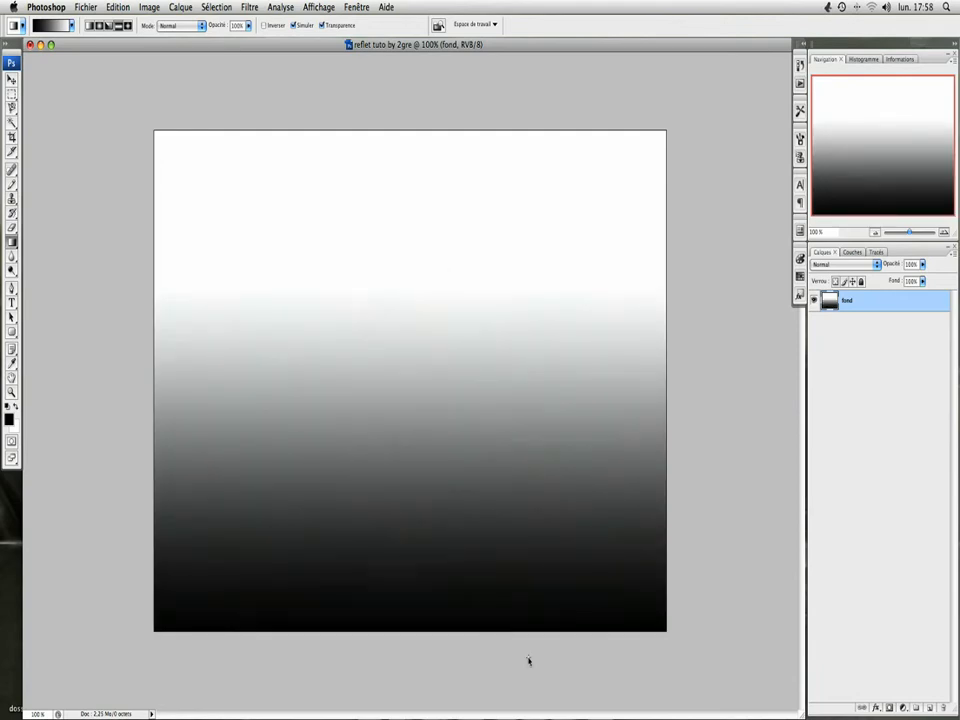
{"action": "key", "text": "super+z"}
{"action": "left_click_drag", "start_coordinate": [387, 100], "coordinate": [386, 432]}
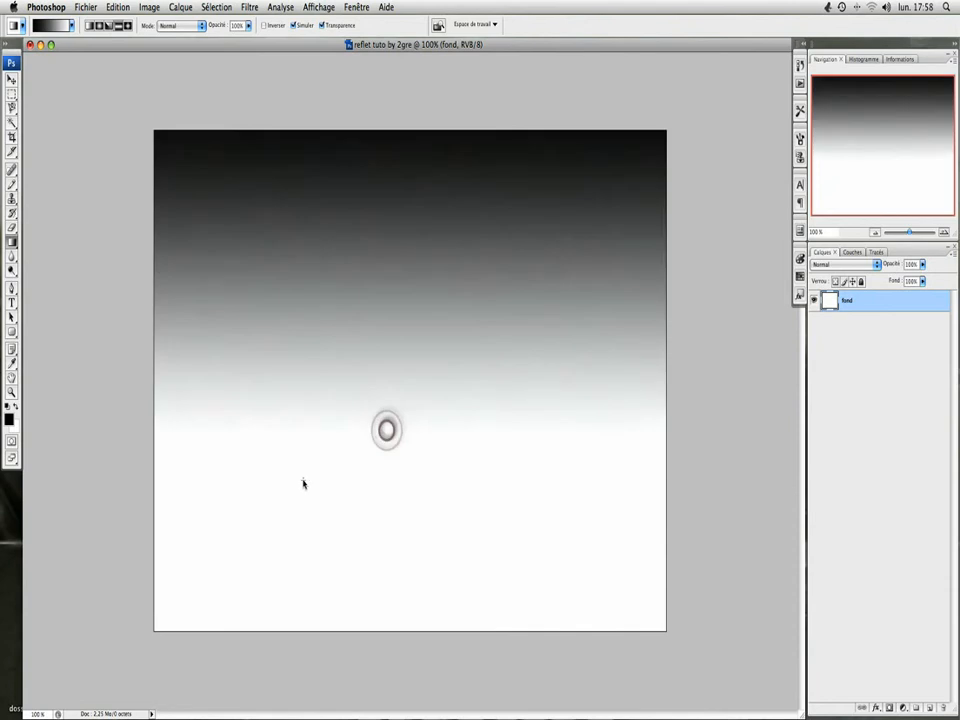
{"action": "key", "text": "super+z"}
{"action": "left_click_drag", "start_coordinate": [384, 487], "coordinate": [384, 272]}
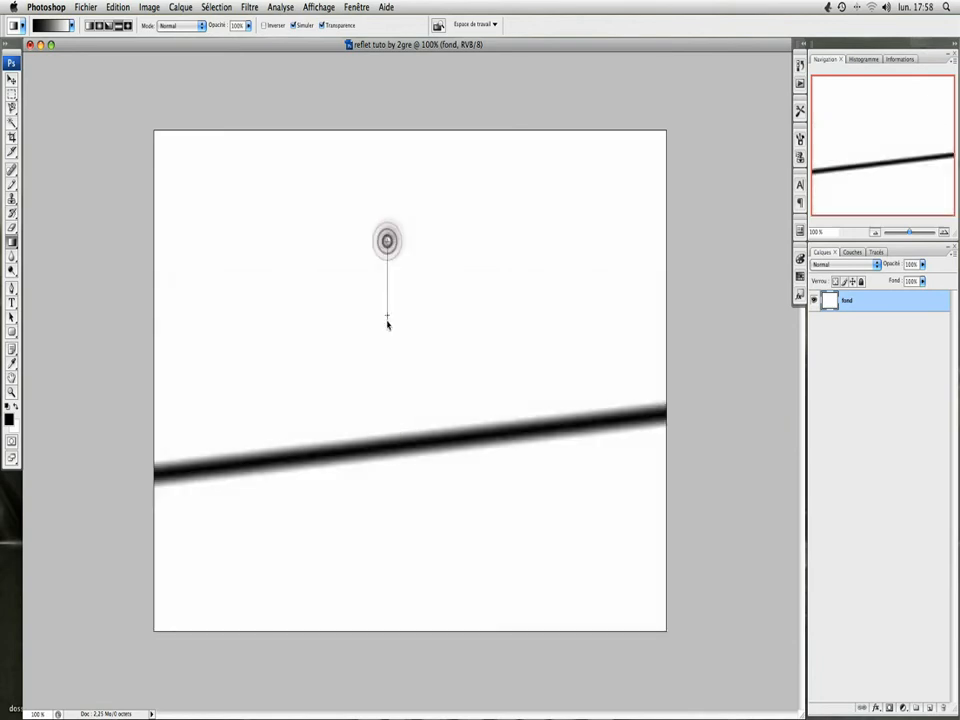
{"action": "left_click_drag", "start_coordinate": [388, 321], "coordinate": [386, 343]}
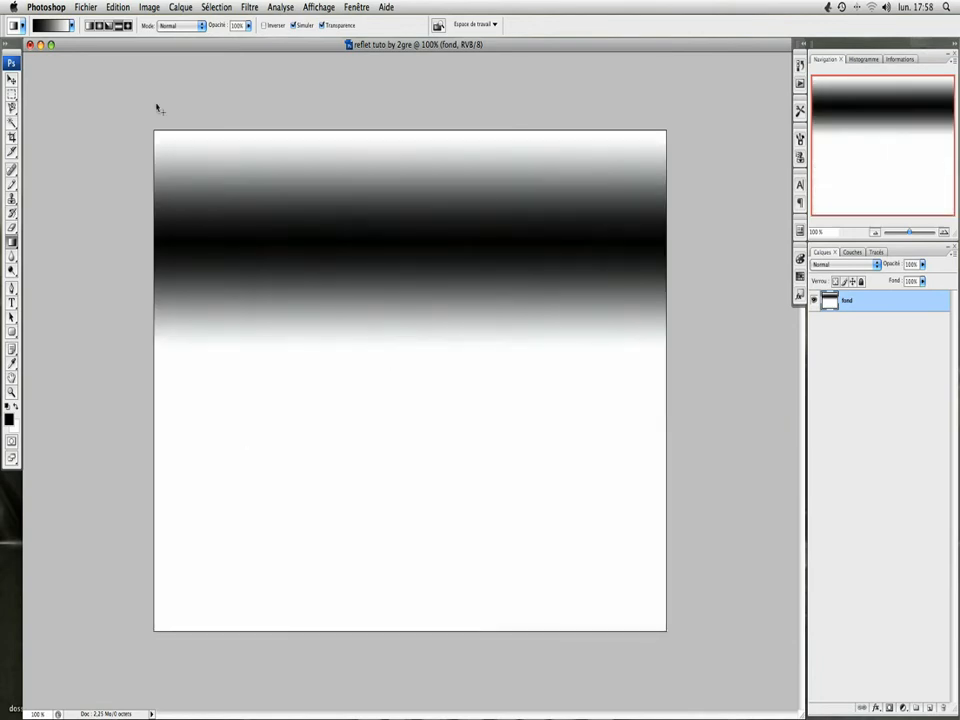
Step: Switch the gradient style to linear and try several vertical gradients of different lengths on the "fond" layer
{"action": "left_click", "coordinate": [90, 26]}
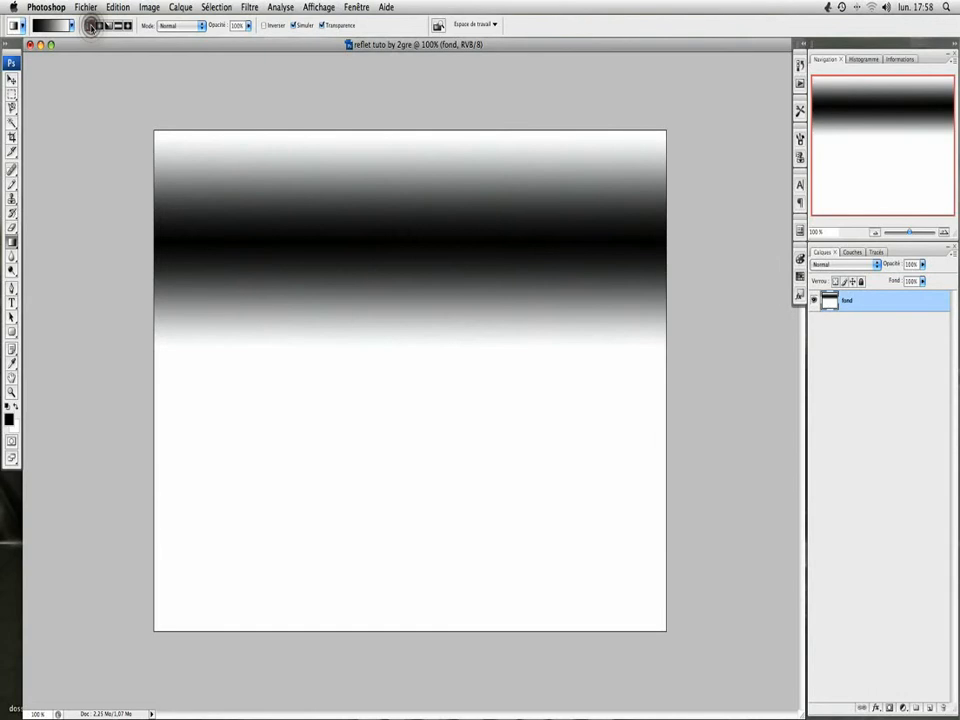
{"action": "key", "text": "super+z"}
{"action": "left_click_drag", "start_coordinate": [390, 204], "coordinate": [382, 423]}
{"action": "key", "text": "super+z"}
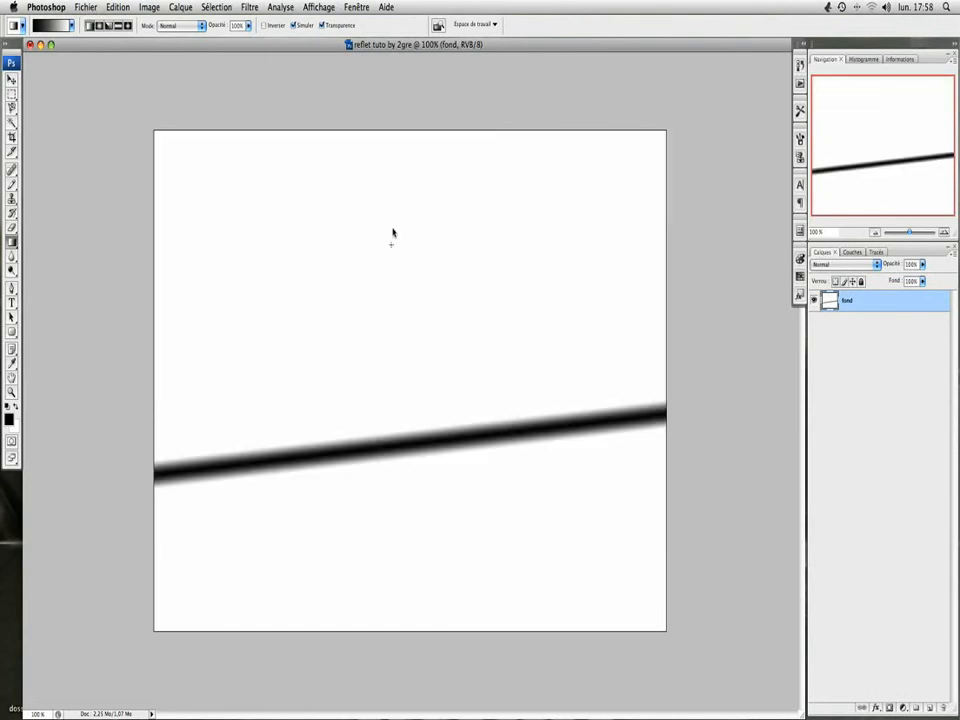
{"action": "left_click_drag", "start_coordinate": [397, 116], "coordinate": [397, 544]}
{"action": "key", "text": "super+z"}
{"action": "left_click_drag", "start_coordinate": [397, 664], "coordinate": [396, 165]}
{"action": "key", "text": "super+z"}
{"action": "left_click_drag", "start_coordinate": [409, 392], "coordinate": [409, 168]}
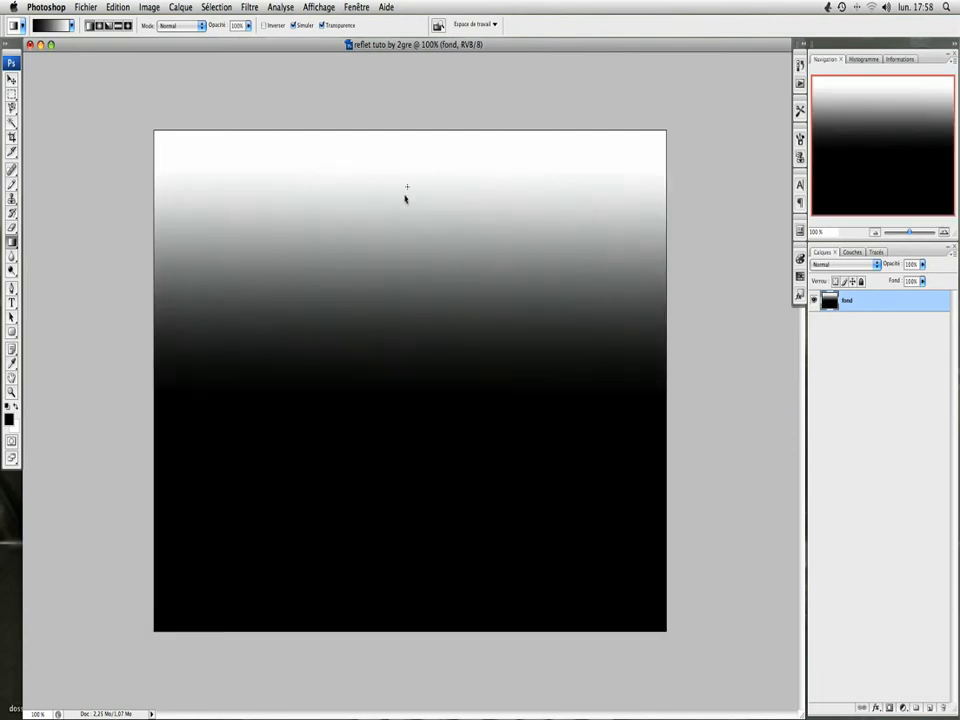
{"action": "left_click_drag", "start_coordinate": [396, 342], "coordinate": [390, 144]}
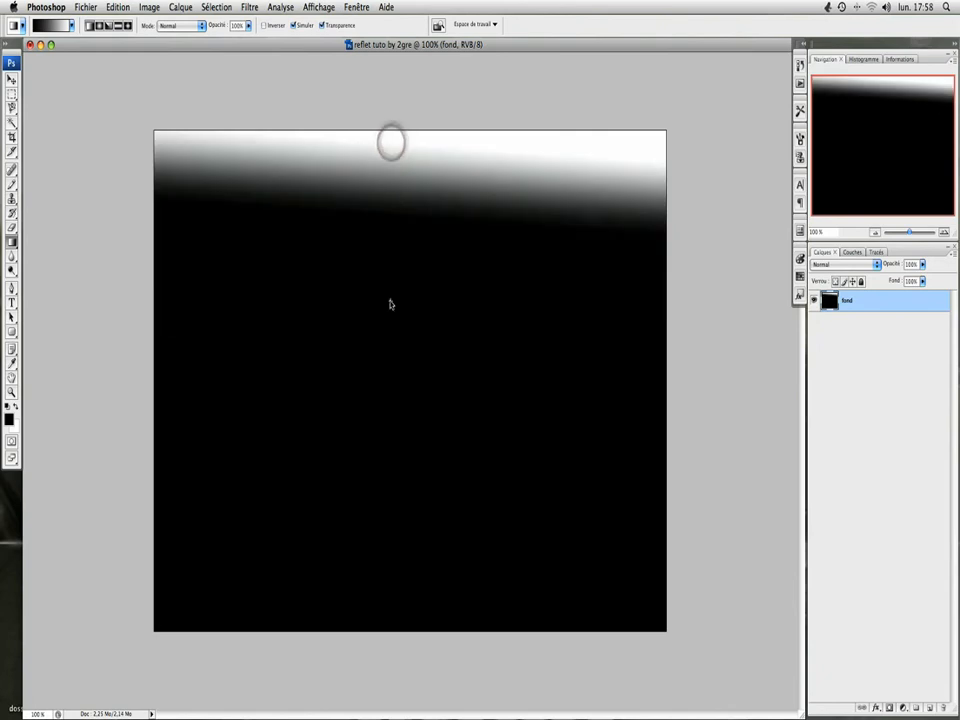
{"action": "key", "text": "super+z"}
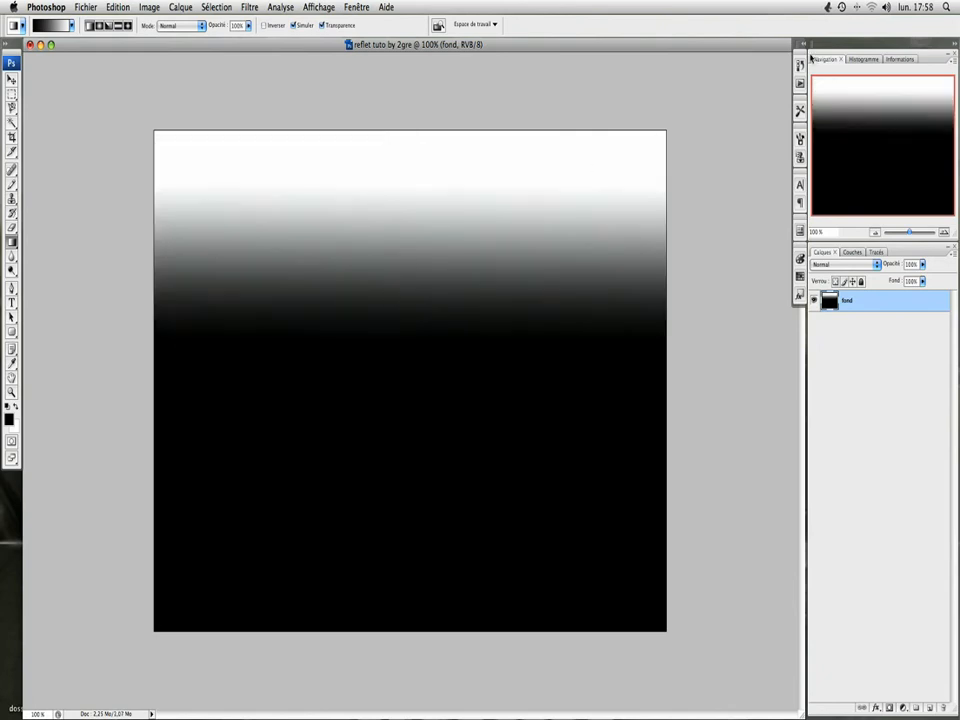
Step: Revert the document history to the layer conversion state, removing all the gradient fills
{"action": "left_click", "coordinate": [800, 64]}
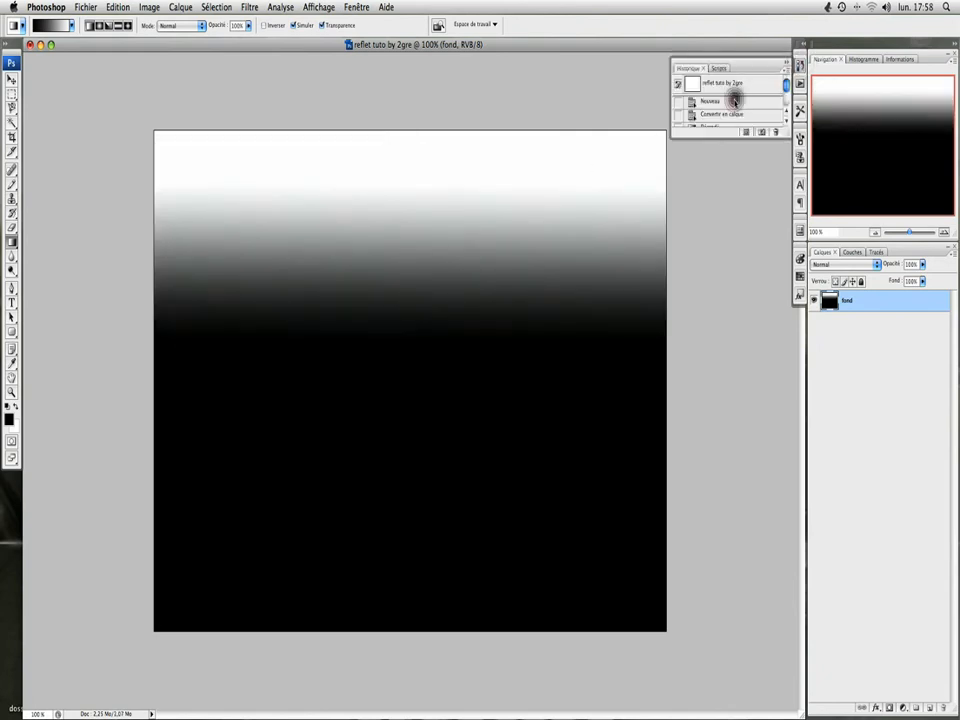
{"action": "left_click", "coordinate": [733, 101]}
{"action": "left_click", "coordinate": [787, 64]}
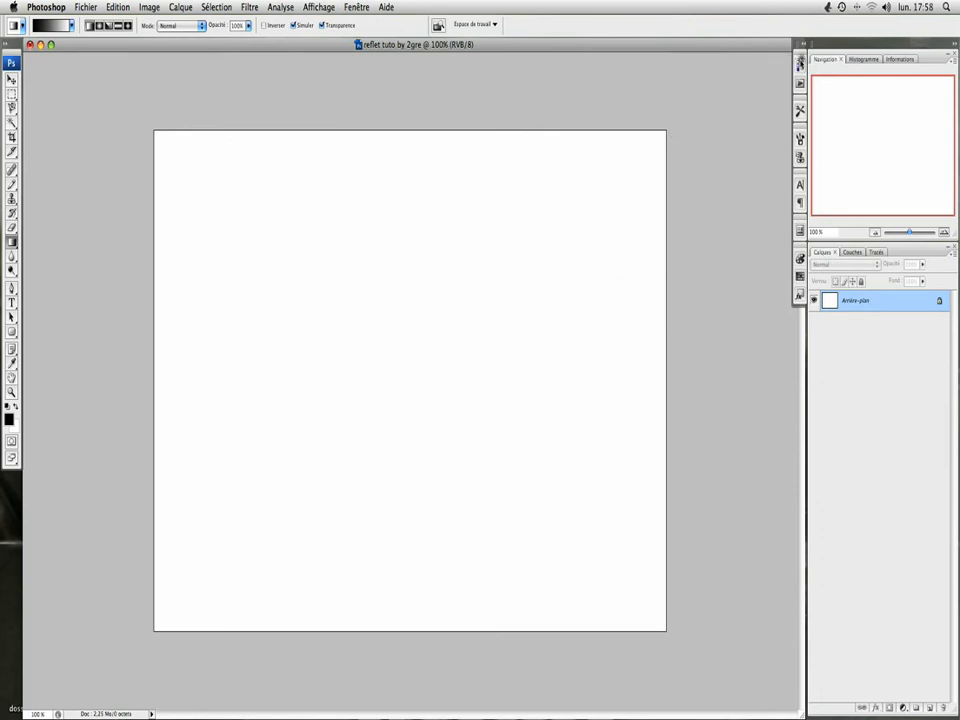
{"action": "left_click", "coordinate": [800, 63]}
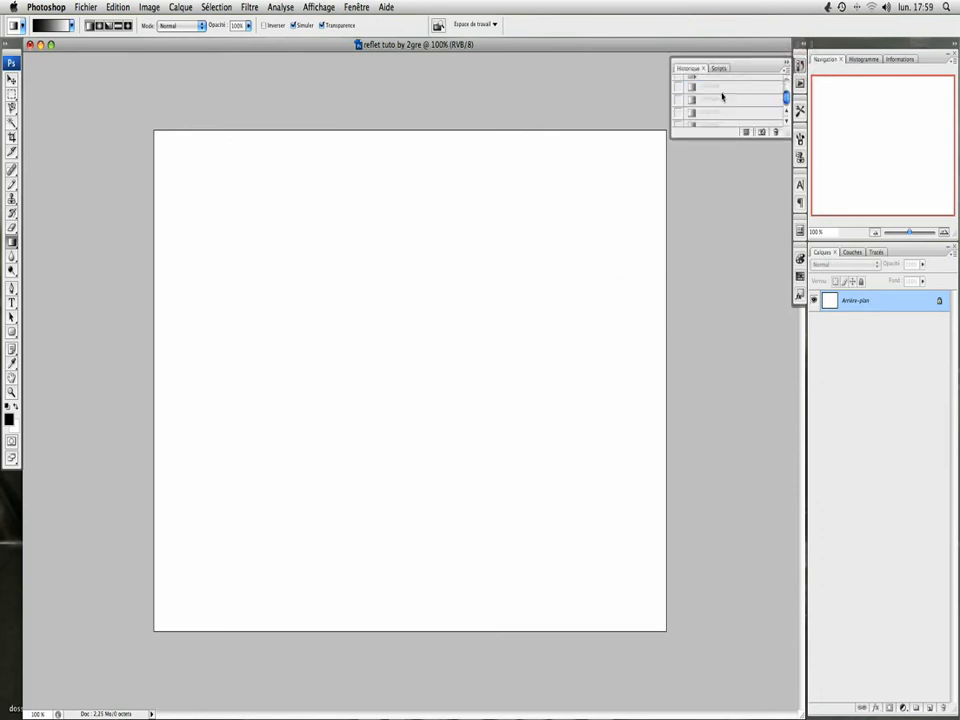
{"action": "left_click_drag", "start_coordinate": [785, 98], "coordinate": [785, 88]}
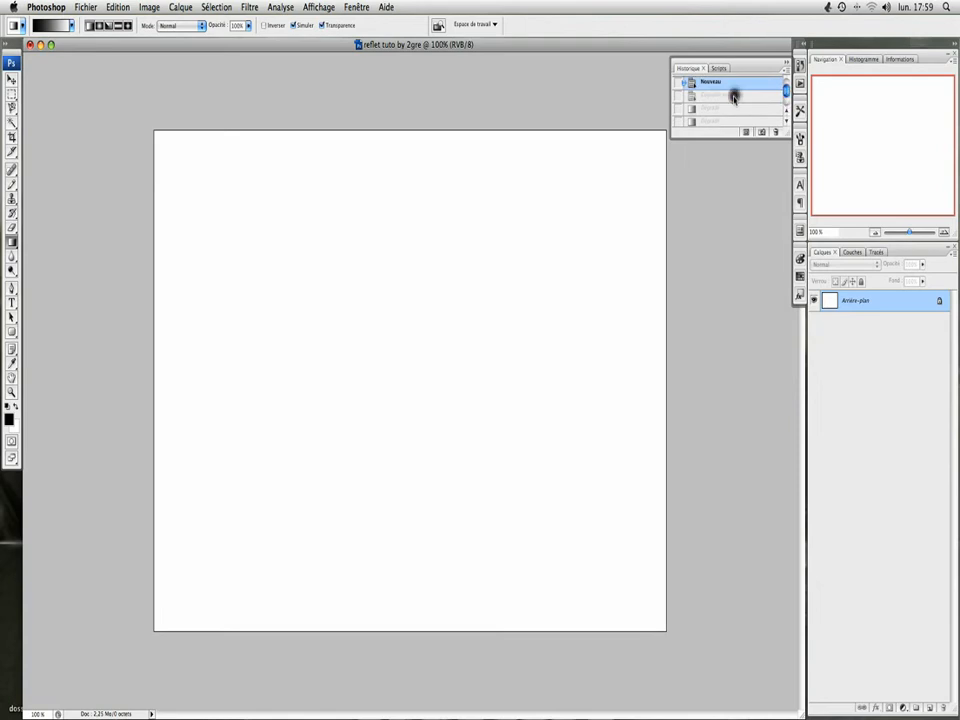
{"action": "left_click", "coordinate": [735, 94]}
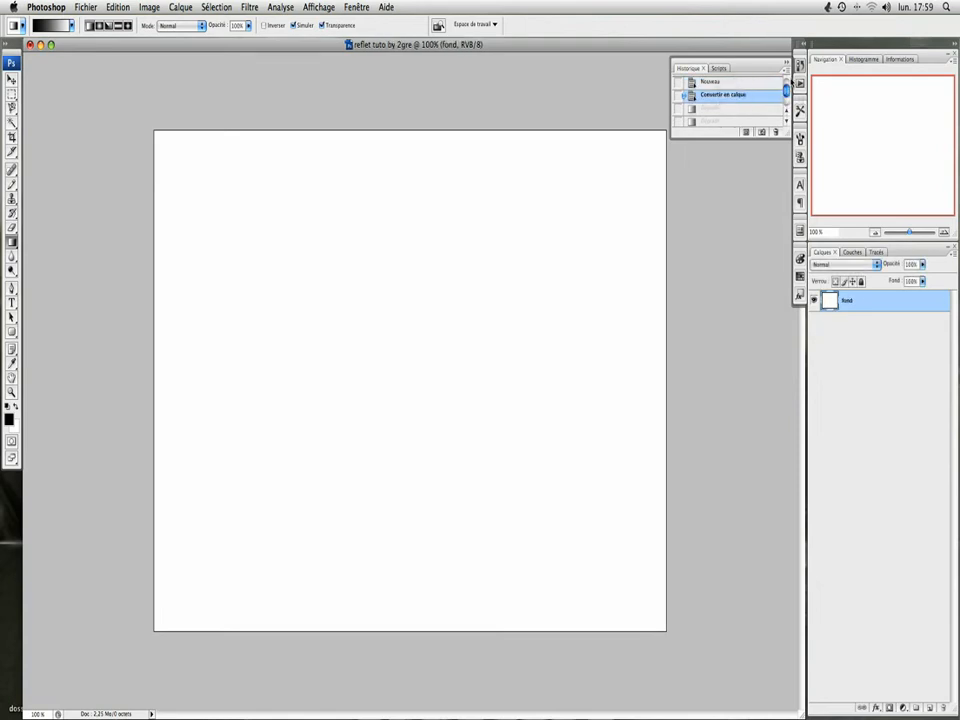
{"action": "left_click", "coordinate": [787, 67]}
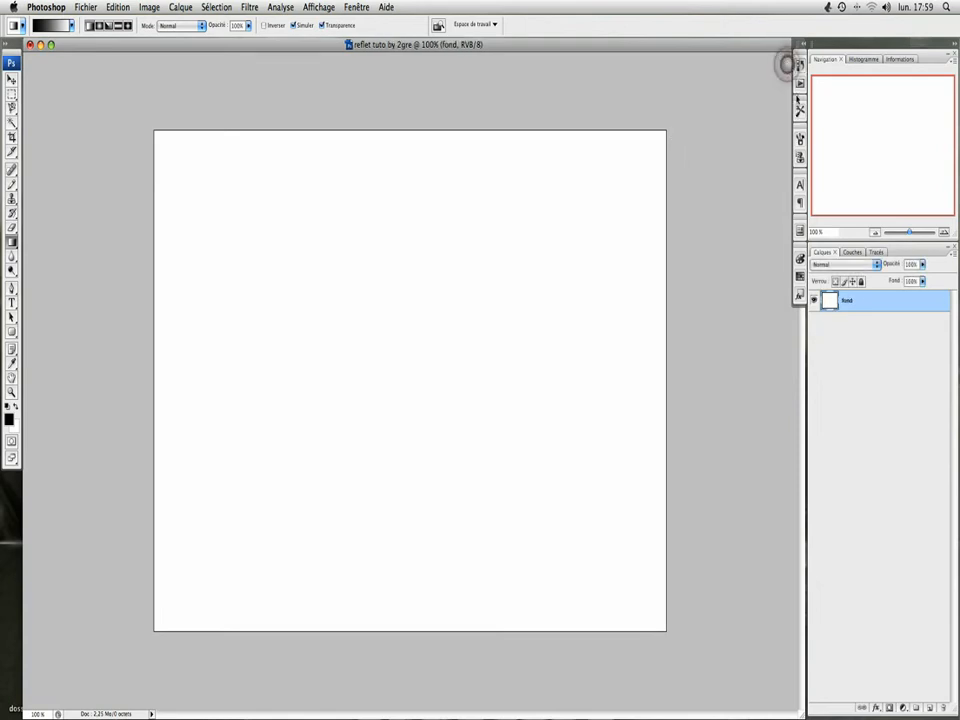
Step: Add a gradient overlay layer style to the "fond" layer and show its settings
{"action": "double_click", "coordinate": [866, 308]}
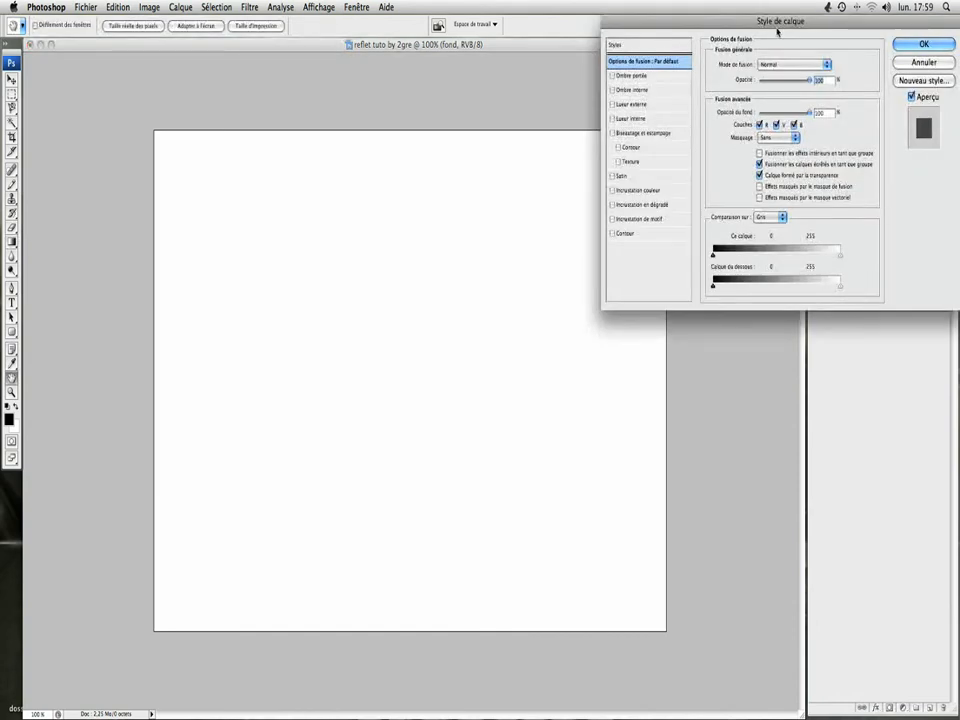
{"action": "left_click", "coordinate": [613, 208]}
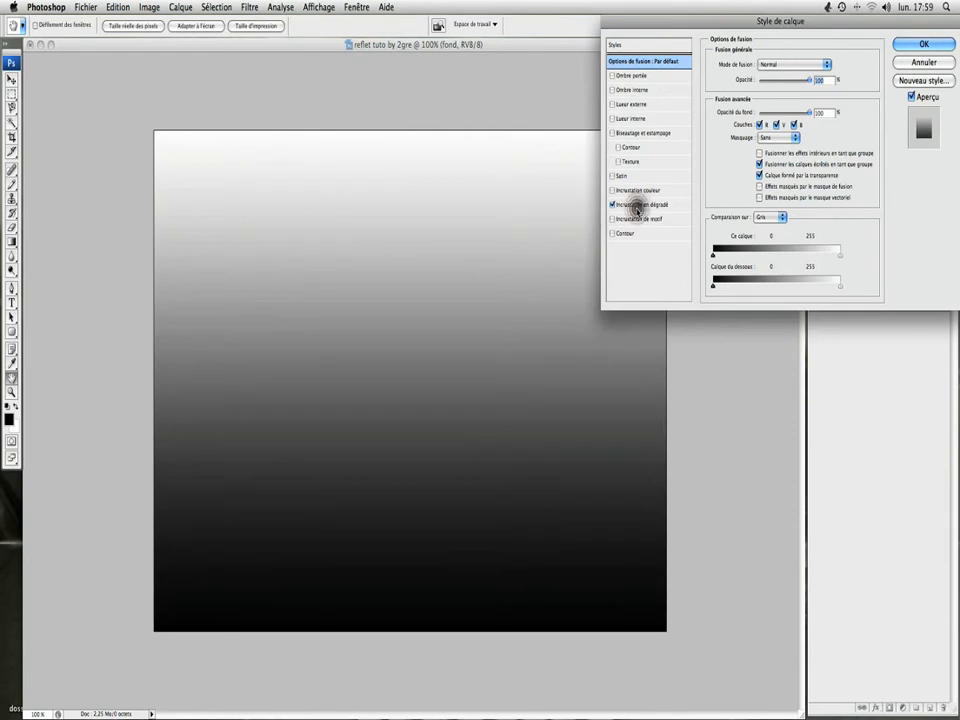
{"action": "left_click", "coordinate": [642, 204]}
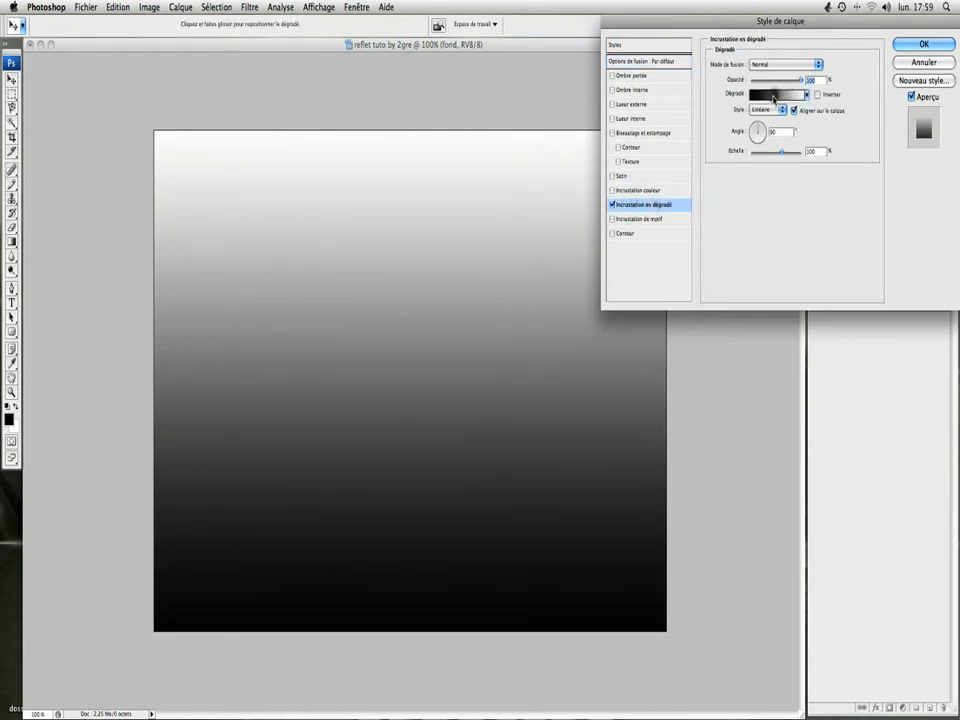
Step: Set the color of the overlay gradient's white end stop to black (000000)
{"action": "left_click", "coordinate": [774, 96]}
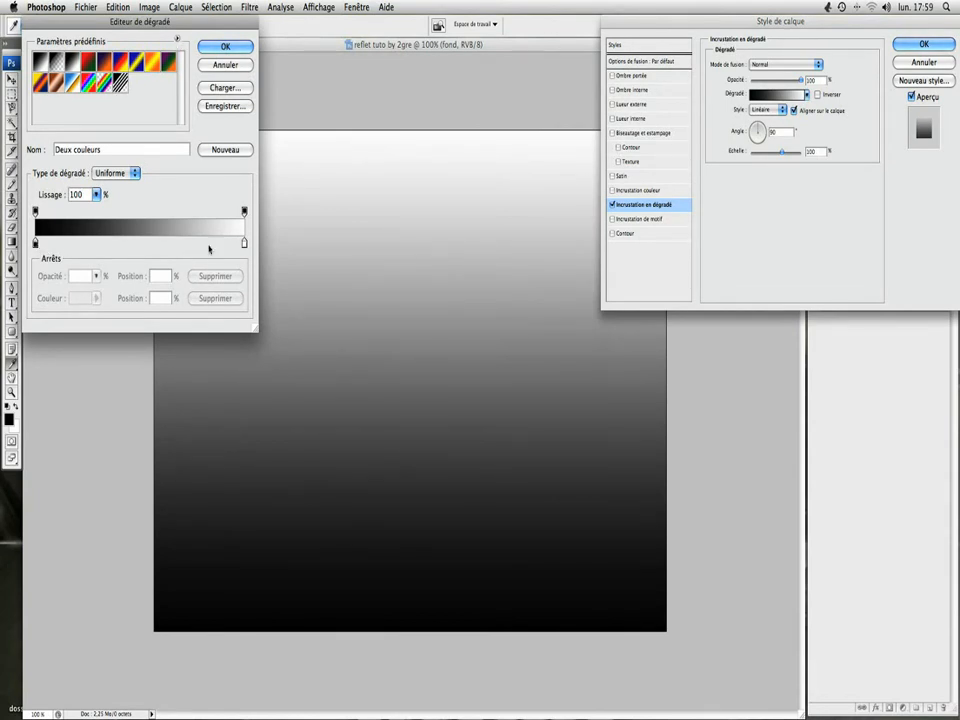
{"action": "double_click", "coordinate": [244, 244]}
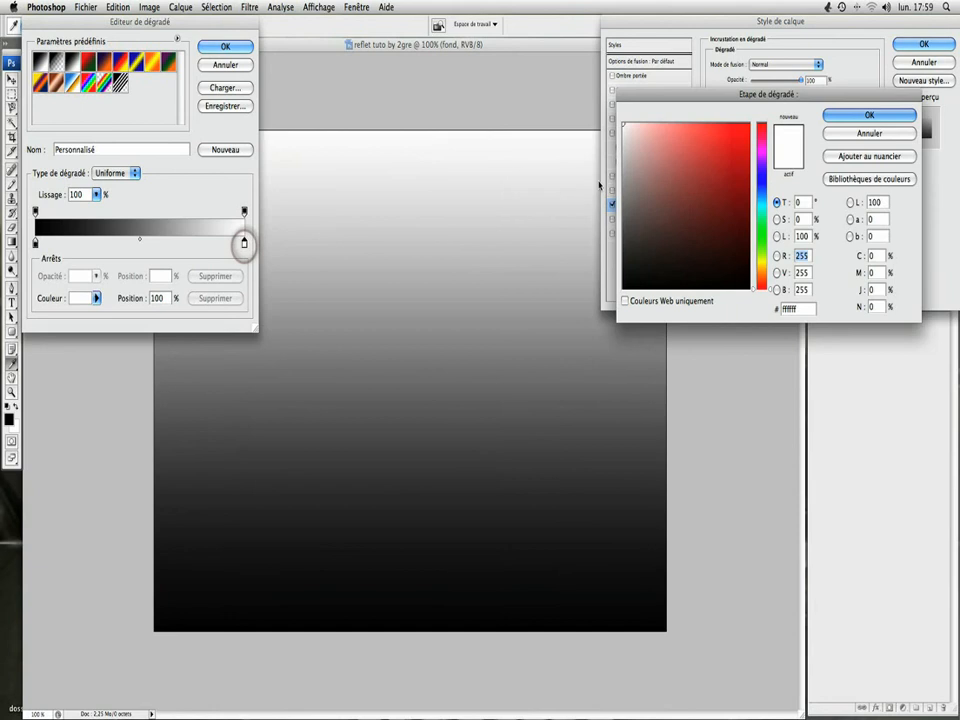
{"action": "left_click", "coordinate": [625, 190]}
{"action": "left_click_drag", "start_coordinate": [627, 218], "coordinate": [612, 305]}
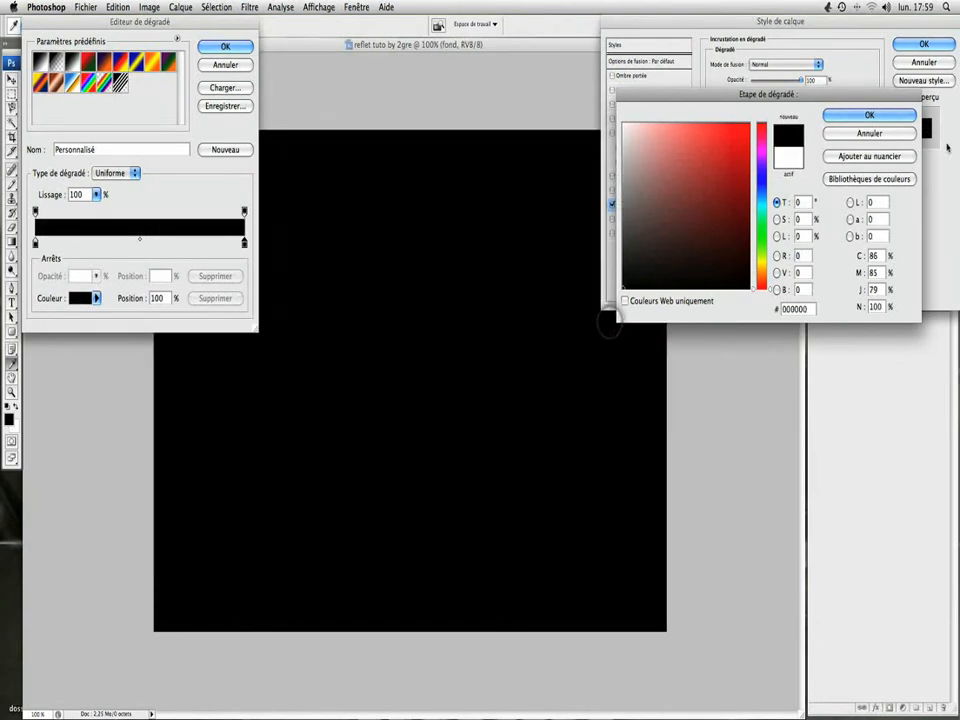
{"action": "left_click", "coordinate": [901, 118]}
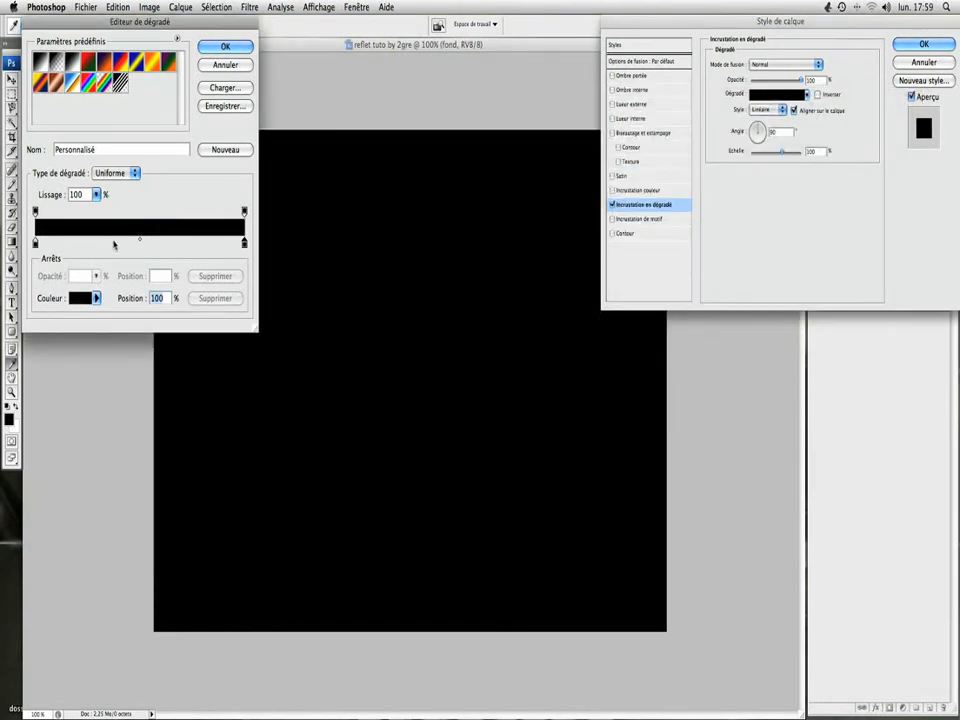
Step: Add a color stop at 33% of the overlay gradient and set it to a medium grey, about 797979
{"action": "double_click", "coordinate": [104, 243]}
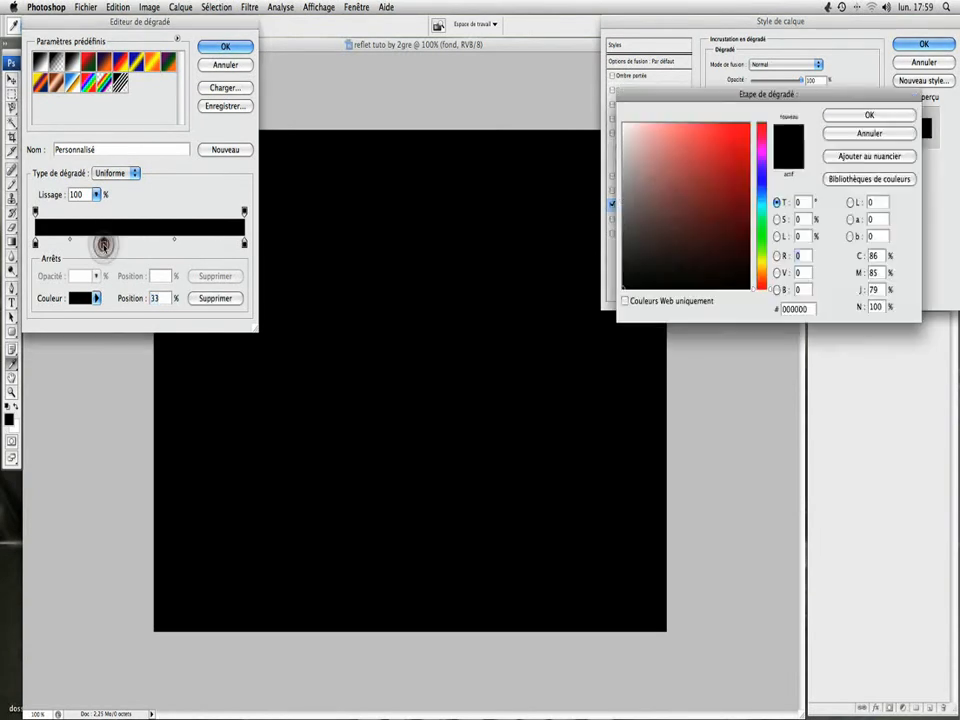
{"action": "left_click_drag", "start_coordinate": [640, 212], "coordinate": [621, 208]}
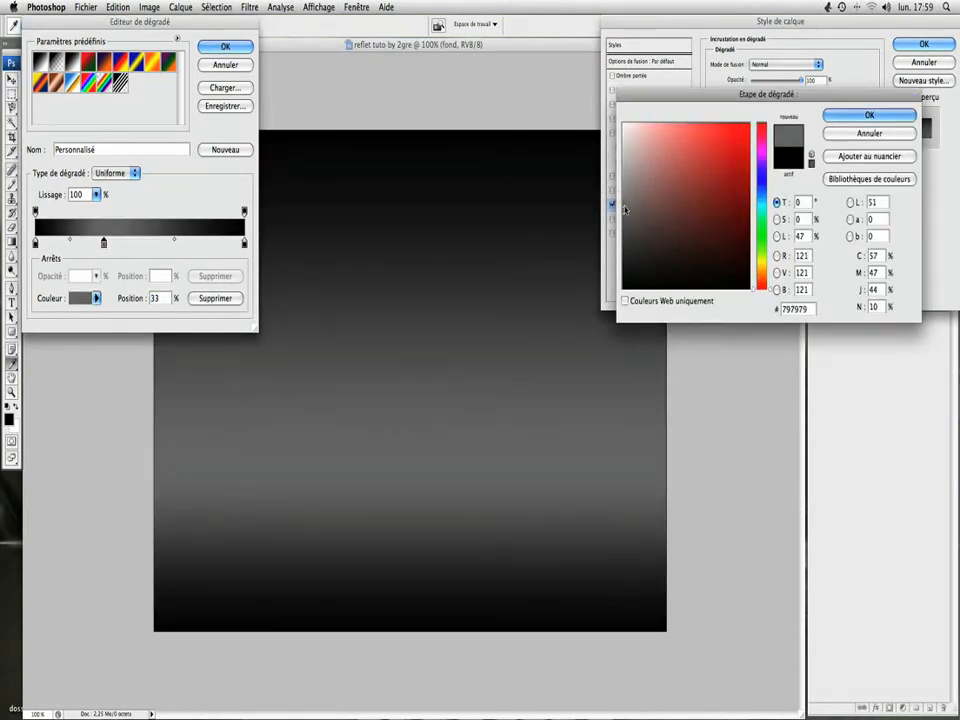
{"action": "left_click_drag", "start_coordinate": [625, 209], "coordinate": [620, 211]}
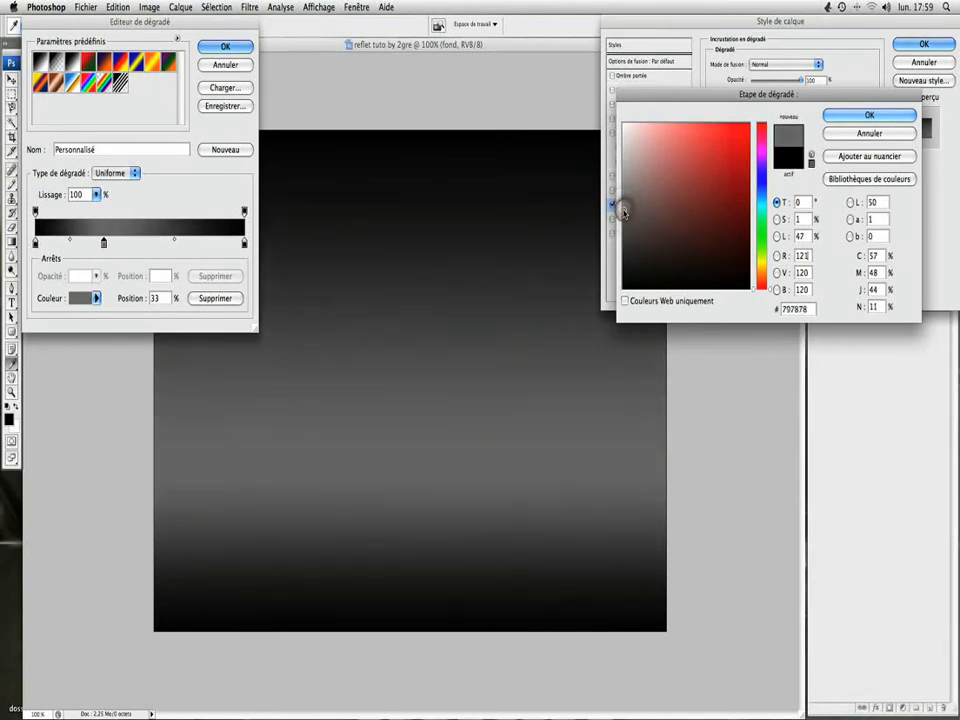
{"action": "left_click", "coordinate": [832, 116]}
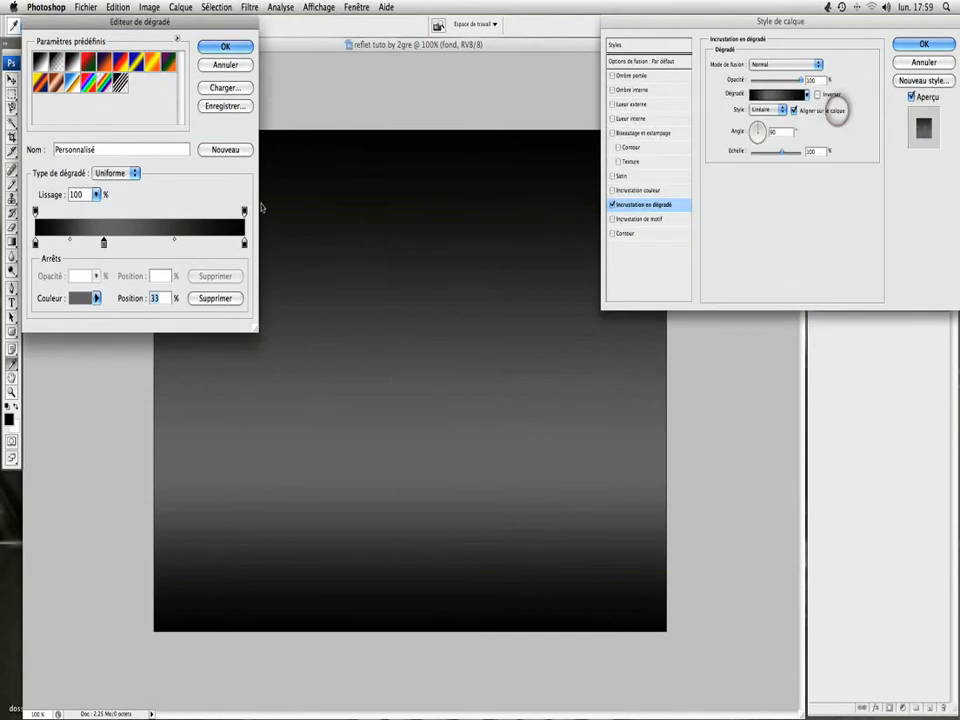
Step: Set the position of the gradient's grey stop to 50%
{"action": "mouse_move", "coordinate": [104, 244]}
{"action": "left_mouse_down"}
{"action": "mouse_move", "coordinate": [135, 246]}
{"action": "mouse_move", "coordinate": [114, 245]}
{"action": "left_mouse_up"}
{"action": "left_click", "coordinate": [131, 244]}
{"action": "left_click", "coordinate": [134, 245]}
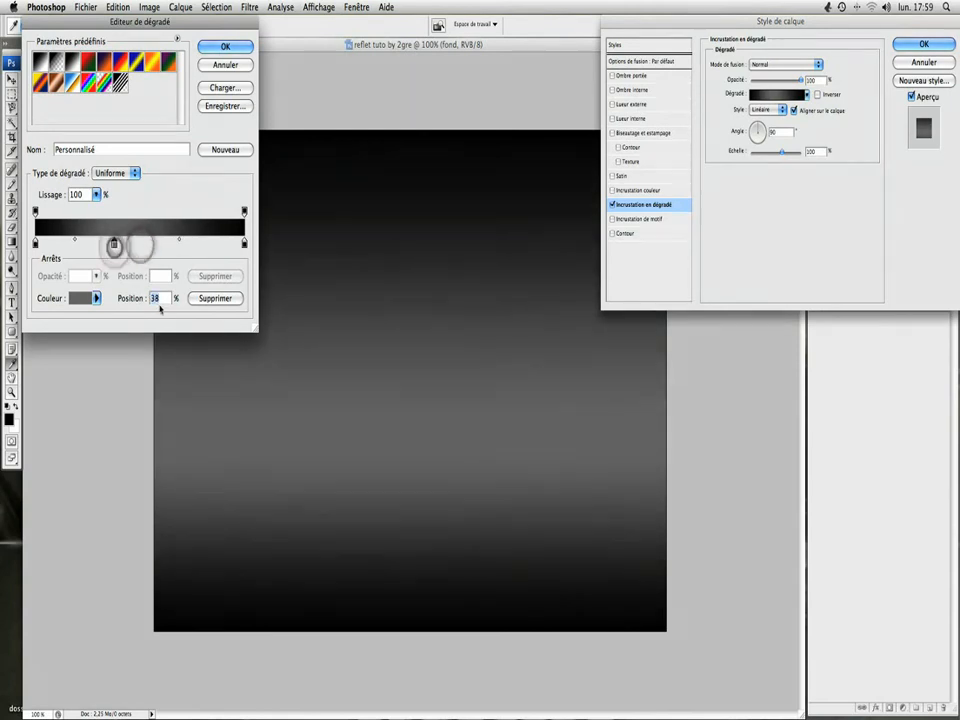
{"action": "type", "text": "5"}
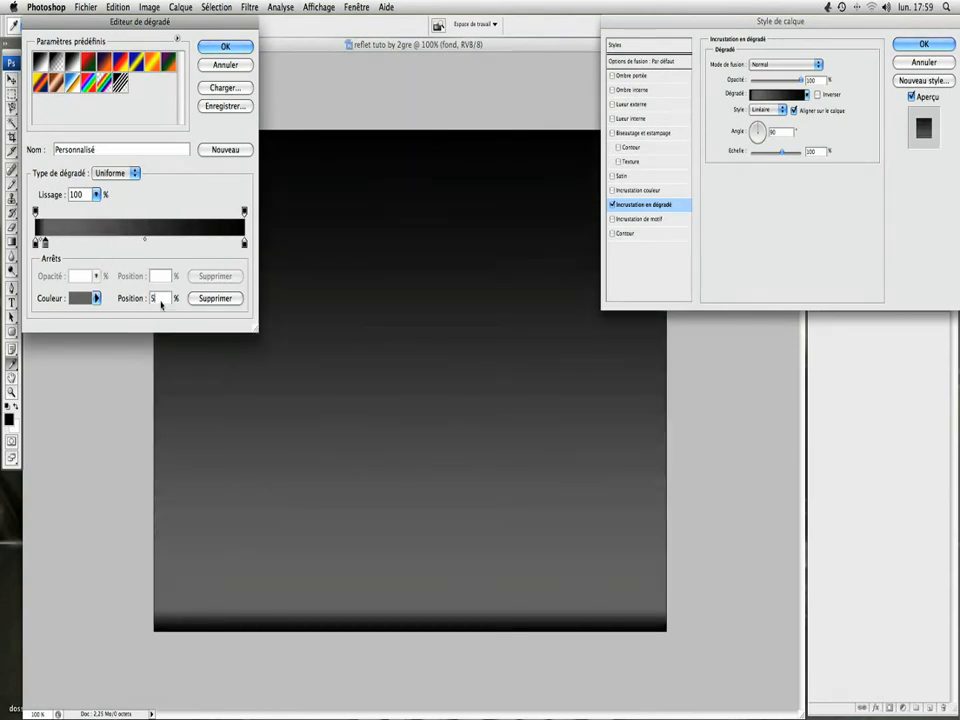
{"action": "type", "text": "0"}
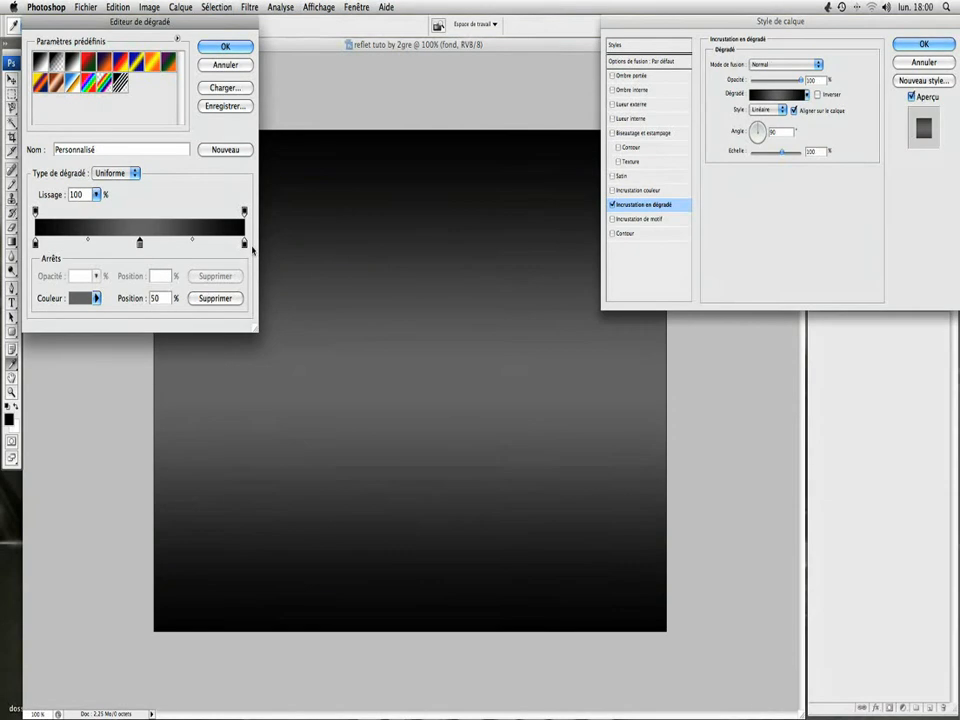
Step: Move both black end stops inward, placing the starting one at 15%, and apply the gradient overlay to the "fond" layer
{"action": "left_click_drag", "start_coordinate": [245, 245], "coordinate": [217, 245]}
{"action": "left_click_drag", "start_coordinate": [36, 243], "coordinate": [67, 250]}
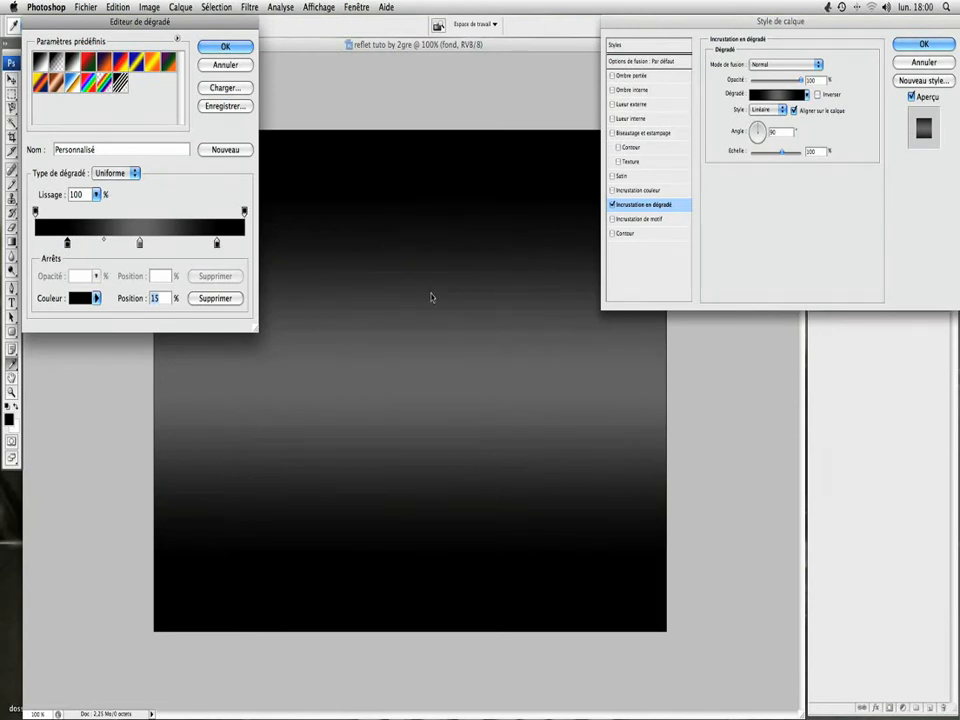
{"action": "left_click", "coordinate": [226, 46]}
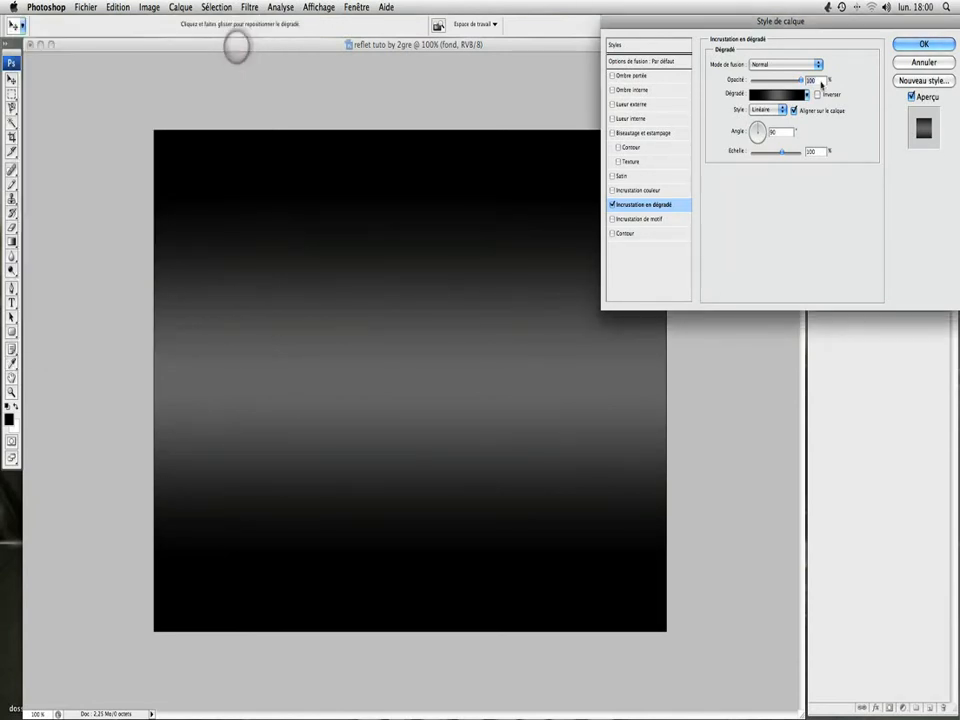
{"action": "left_click", "coordinate": [921, 44]}
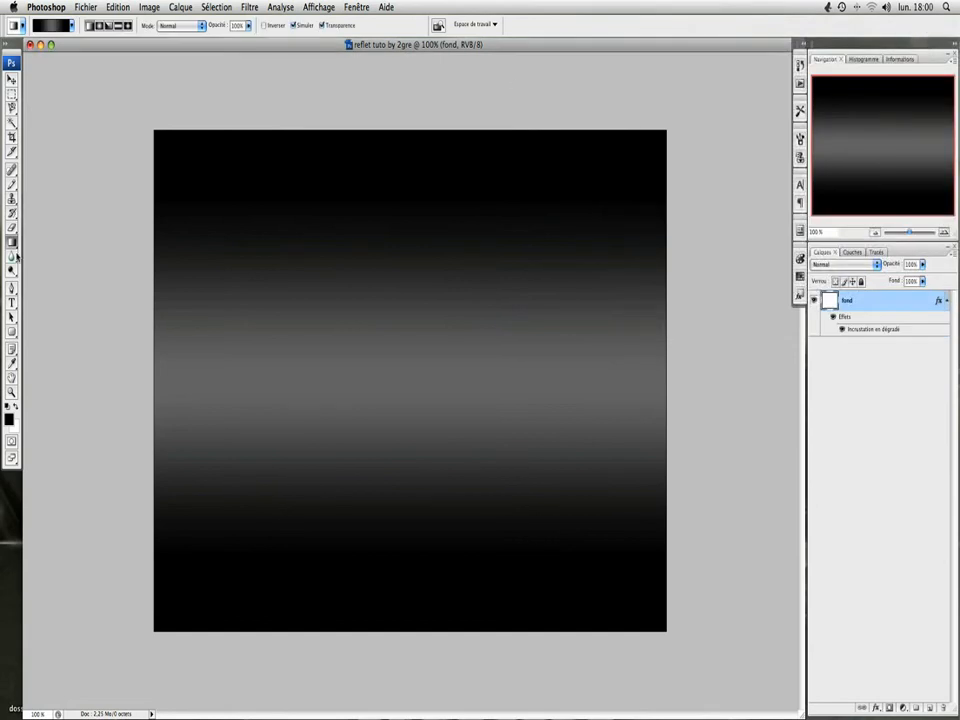
Step: Add the white text "Video Formation" near the middle of the canvas on its own layer
{"action": "left_click", "coordinate": [12, 302]}
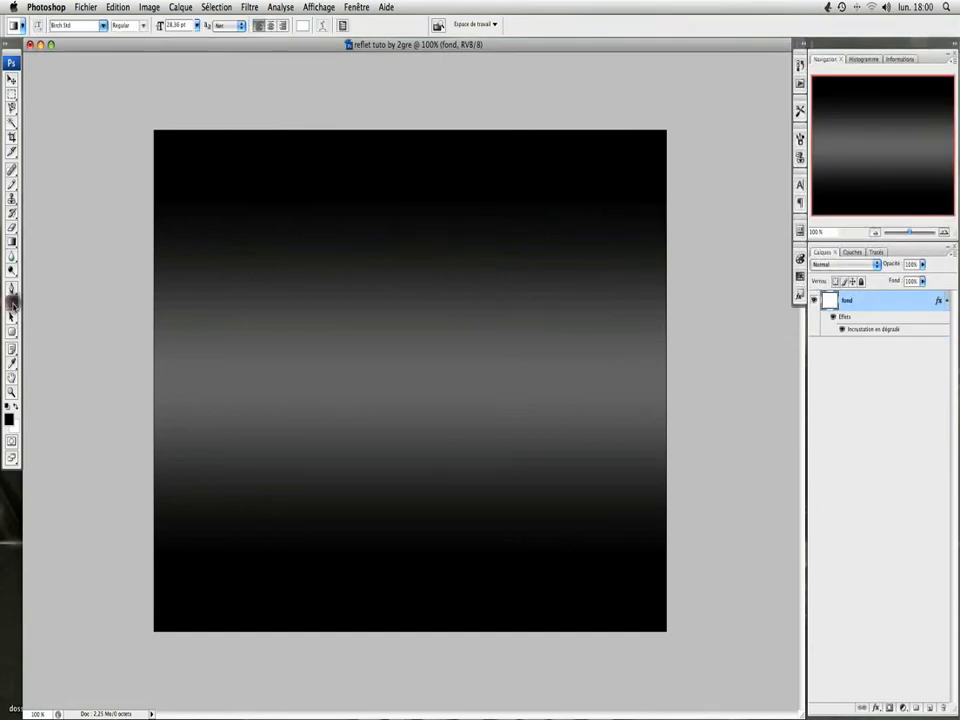
{"action": "left_click", "coordinate": [274, 338]}
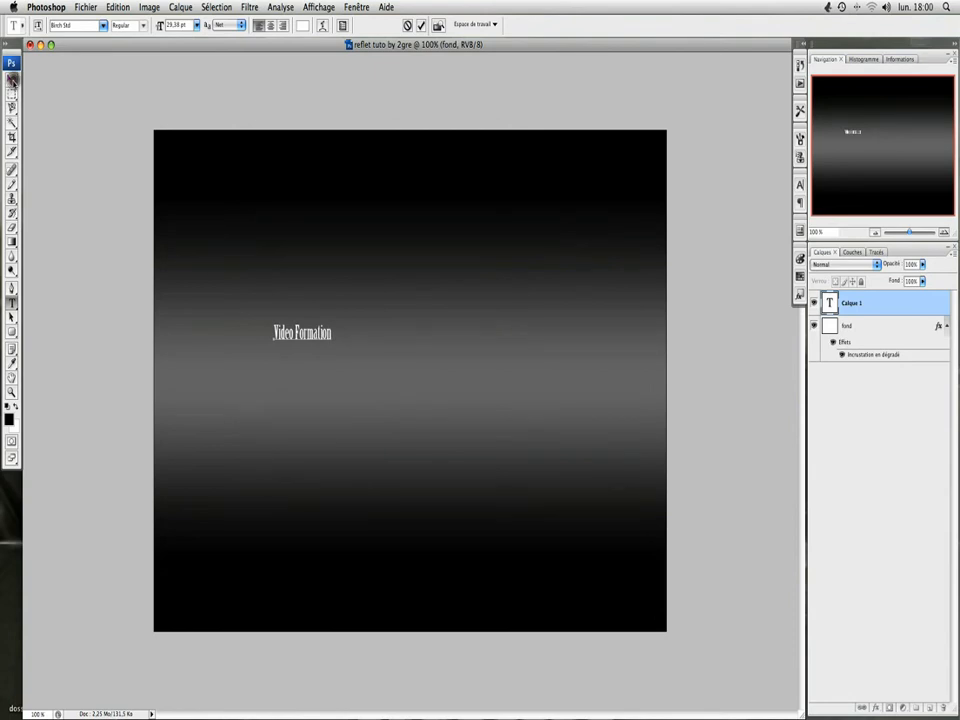
{"action": "left_click", "coordinate": [12, 79]}
Step: Change the font of the "Video Formation" text to Impact
{"action": "left_click", "coordinate": [12, 302]}
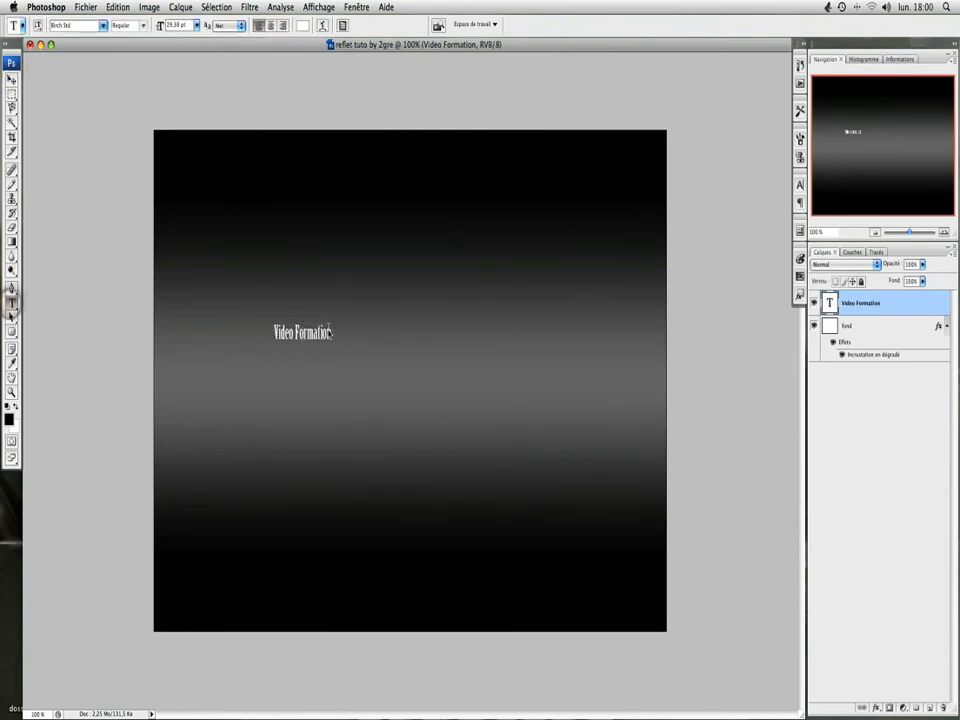
{"action": "left_click_drag", "start_coordinate": [331, 334], "coordinate": [256, 336]}
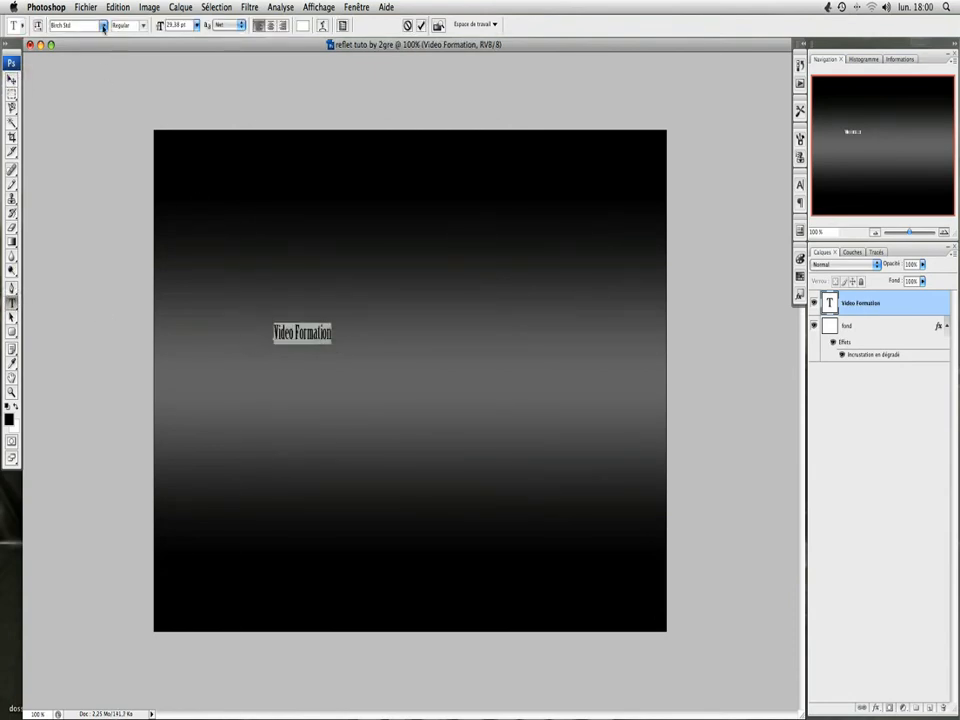
{"action": "left_click", "coordinate": [103, 27]}
{"action": "key", "text": "i"}
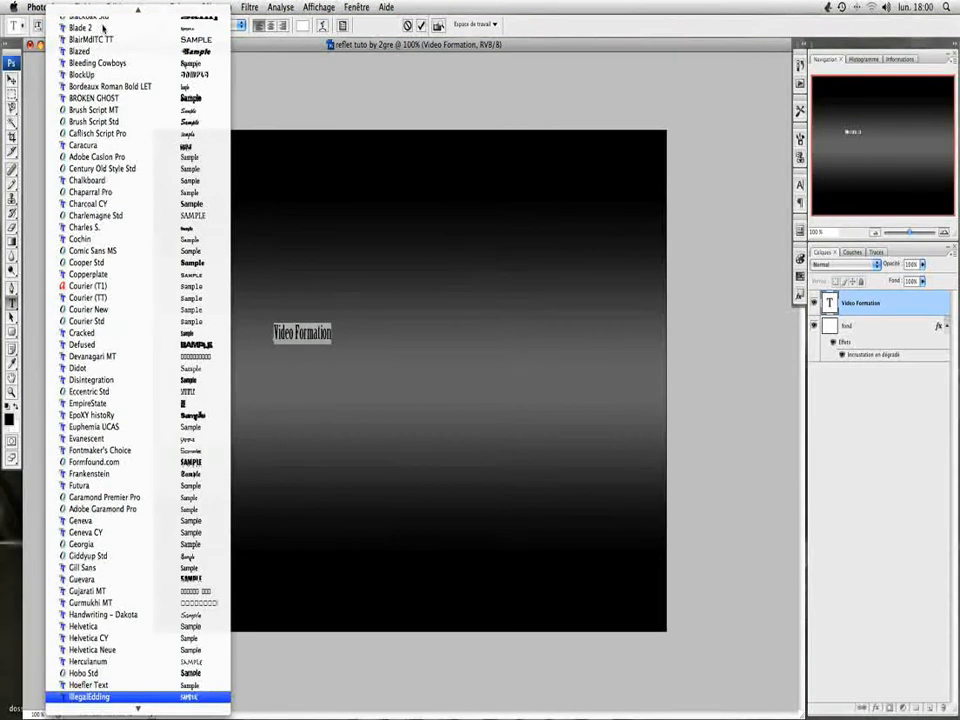
{"action": "scroll", "coordinate": [118, 604], "scroll_direction": "down", "scroll_amount": 2}
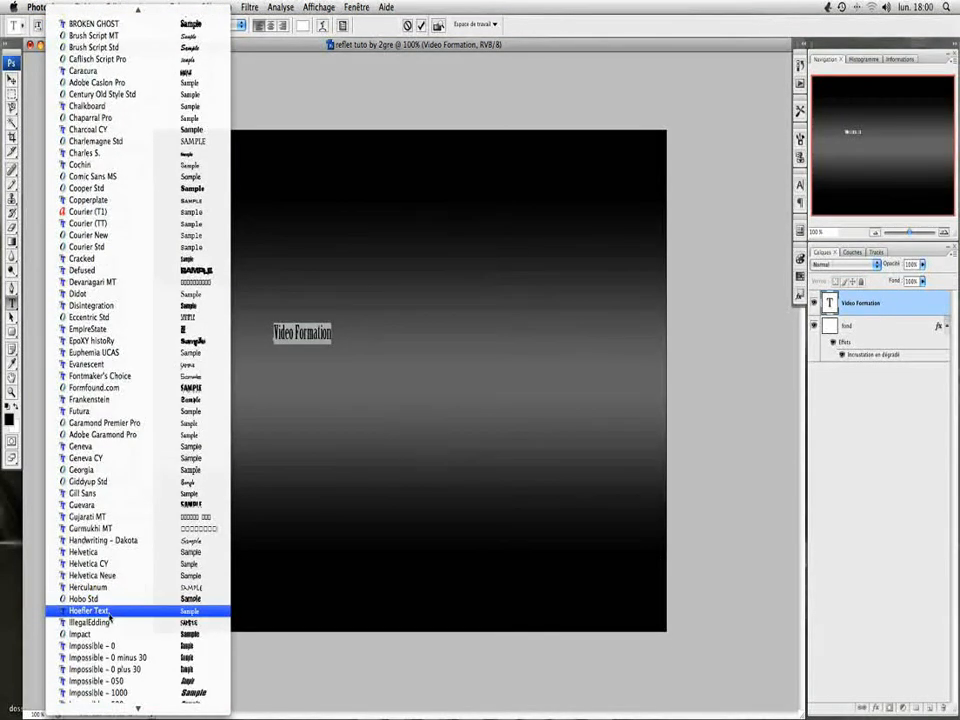
{"action": "left_click", "coordinate": [104, 636]}
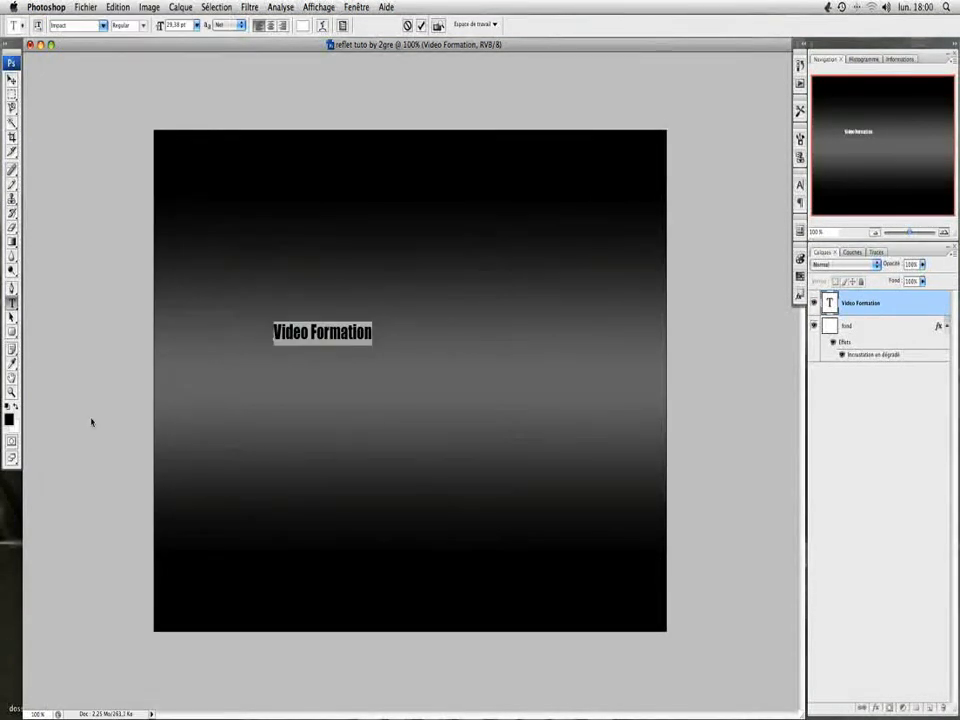
Step: Enlarge the "Video Formation" text to about 271% width and 330% height and apply the transformation
{"action": "left_click", "coordinate": [12, 82]}
{"action": "mouse_move", "coordinate": [371, 344]}
{"action": "left_mouse_down"}
{"action": "mouse_move", "coordinate": [474, 407]}
{"action": "mouse_move", "coordinate": [516, 392]}
{"action": "mouse_move", "coordinate": [557, 358]}
{"action": "mouse_move", "coordinate": [578, 362]}
{"action": "mouse_move", "coordinate": [581, 476]}
{"action": "mouse_move", "coordinate": [499, 439]}
{"action": "mouse_move", "coordinate": [211, 423]}
{"action": "mouse_move", "coordinate": [437, 238]}
{"action": "mouse_move", "coordinate": [428, 408]}
{"action": "mouse_move", "coordinate": [519, 401]}
{"action": "mouse_move", "coordinate": [441, 347]}
{"action": "mouse_move", "coordinate": [437, 332]}
{"action": "mouse_move", "coordinate": [317, 349]}
{"action": "mouse_move", "coordinate": [413, 431]}
{"action": "mouse_move", "coordinate": [483, 455]}
{"action": "mouse_move", "coordinate": [516, 393]}
{"action": "left_mouse_up"}
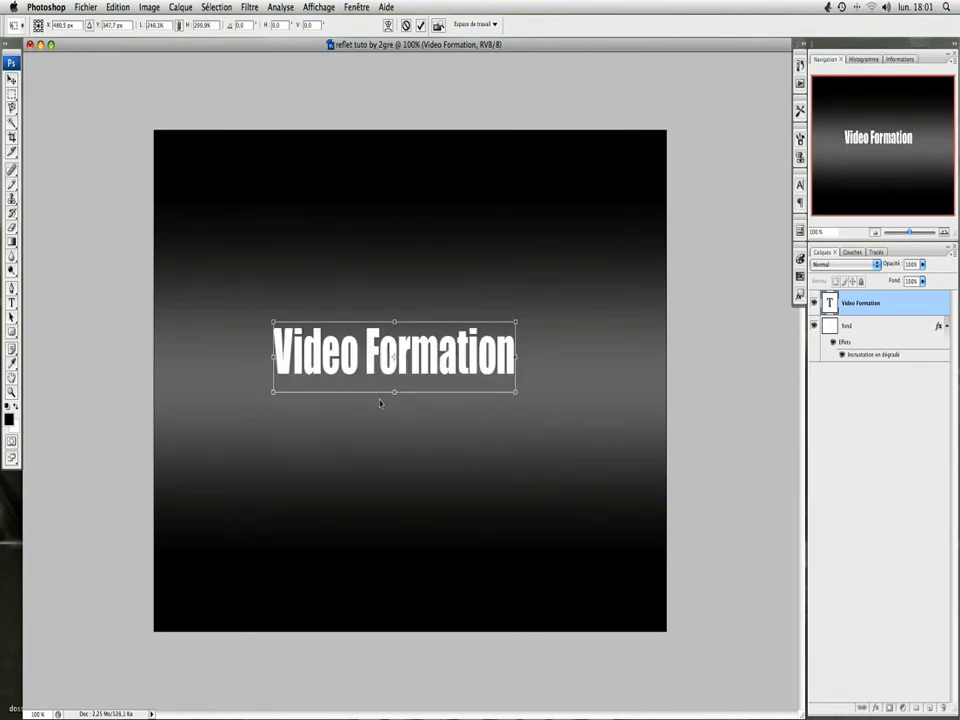
{"action": "left_click_drag", "start_coordinate": [516, 393], "coordinate": [543, 391]}
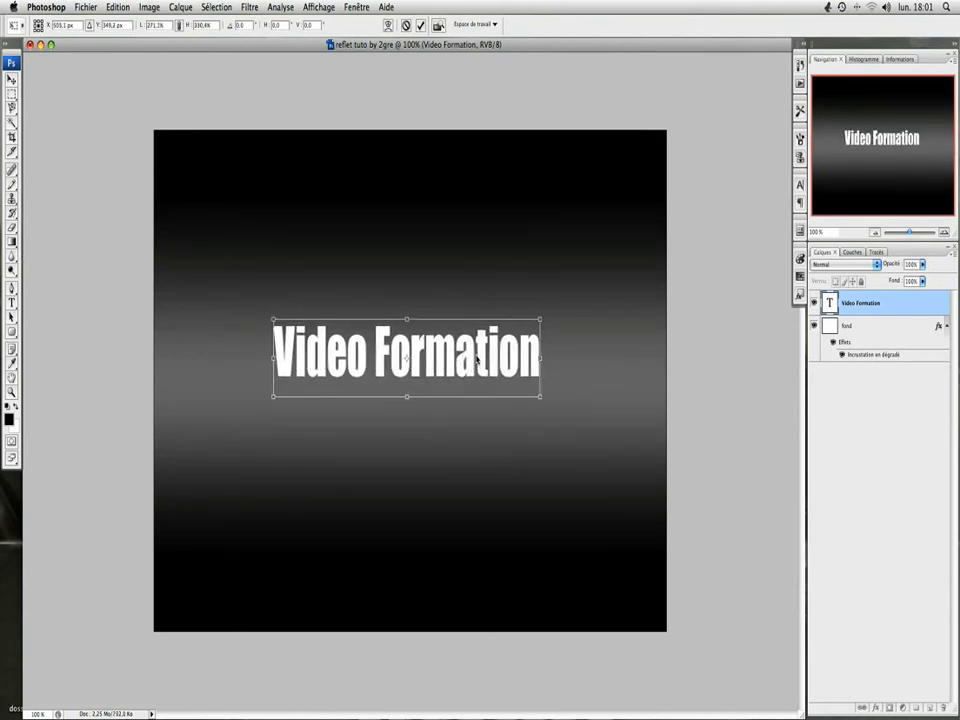
{"action": "left_click", "coordinate": [476, 358]}
{"action": "double_click", "coordinate": [476, 358]}
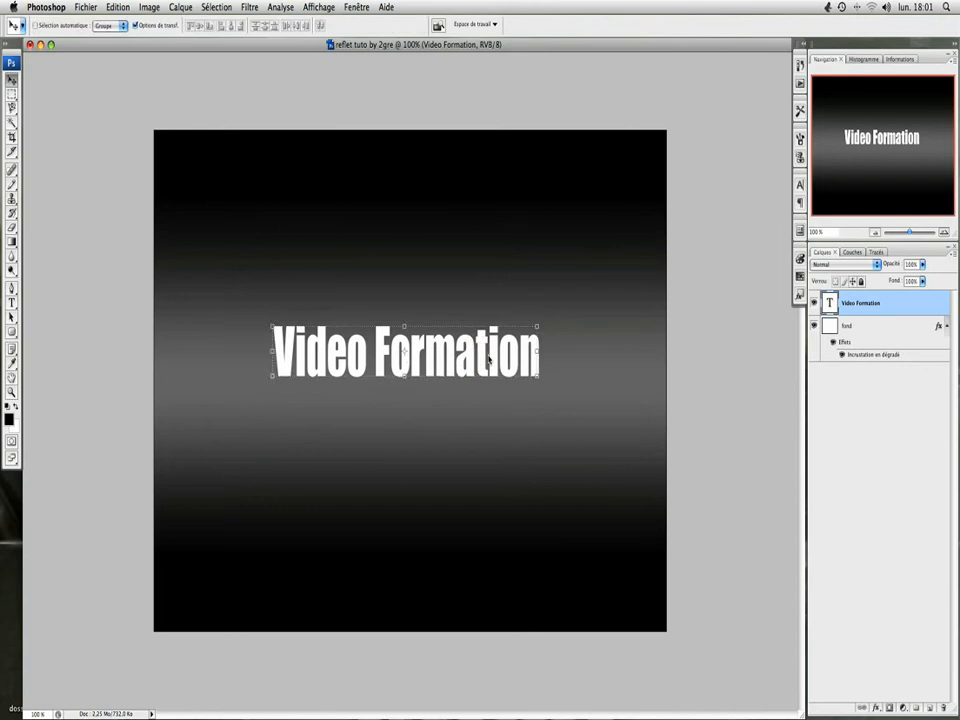
Step: Collapse the "fond" layer's effects, add a gradient overlay to the "Video Formation" layer and open its gradient for editing
{"action": "left_click", "coordinate": [947, 329]}
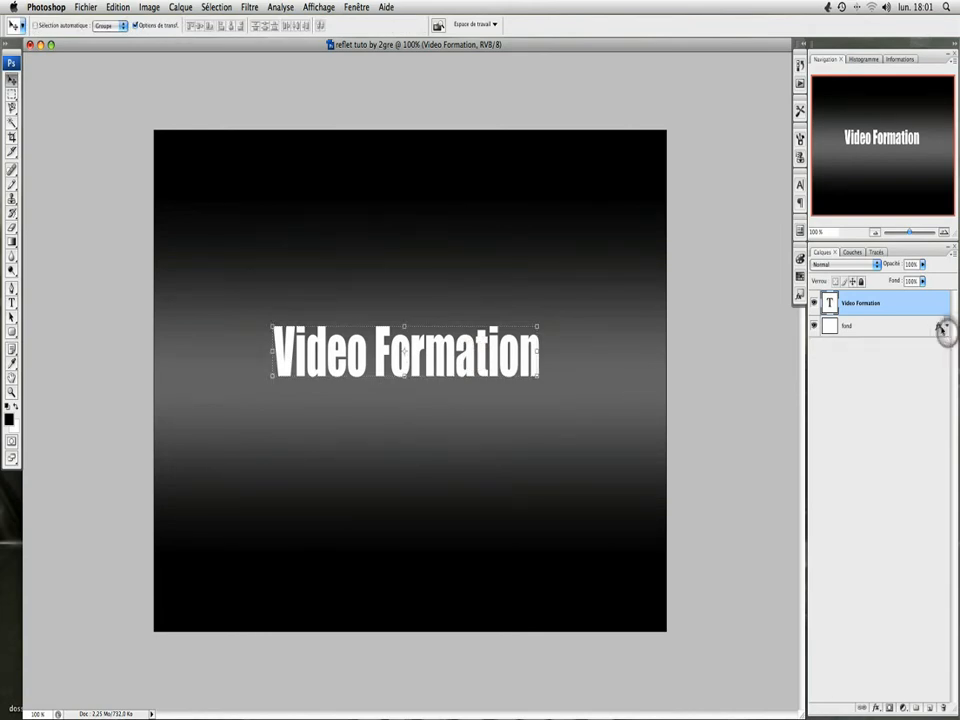
{"action": "double_click", "coordinate": [899, 303]}
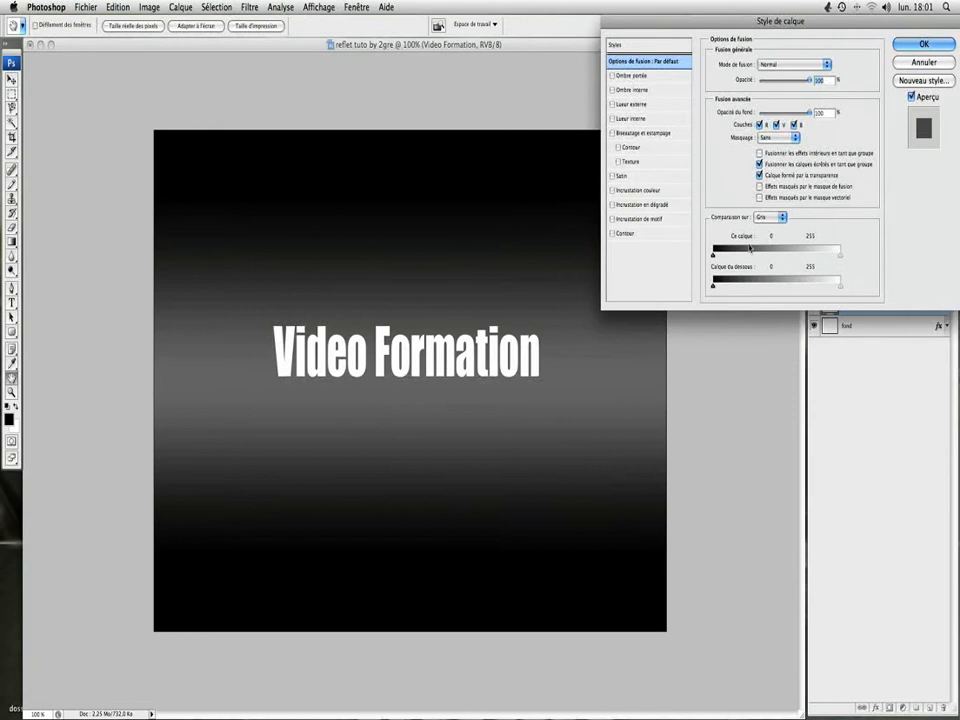
{"action": "left_click", "coordinate": [650, 204]}
{"action": "left_click", "coordinate": [767, 93]}
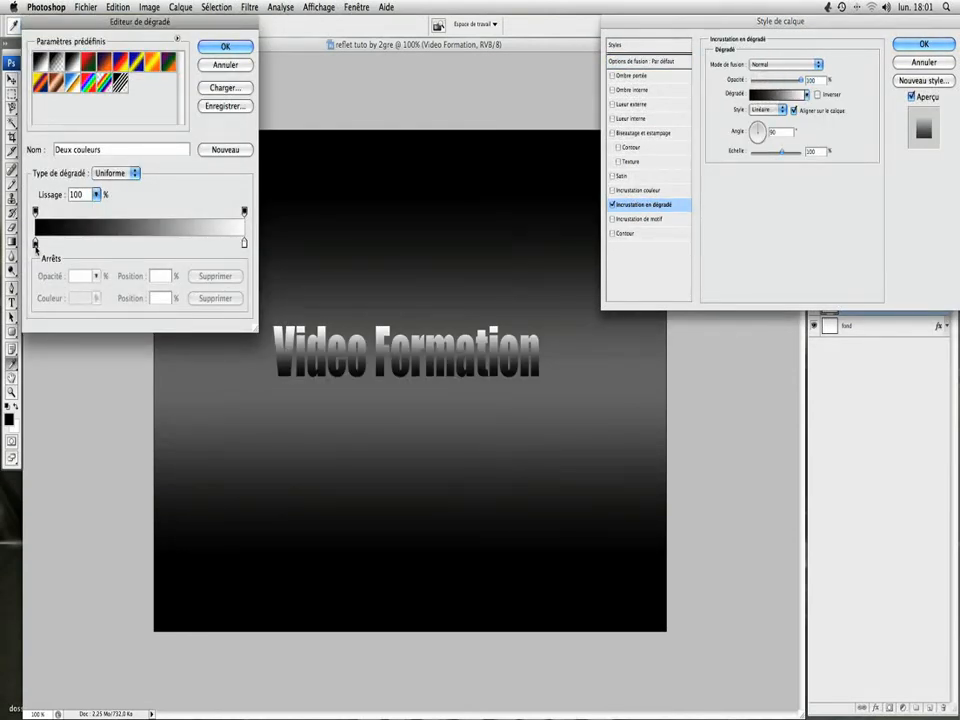
Step: Set the color of the text gradient's black start stop to dark red (500101)
{"action": "left_click", "coordinate": [35, 244]}
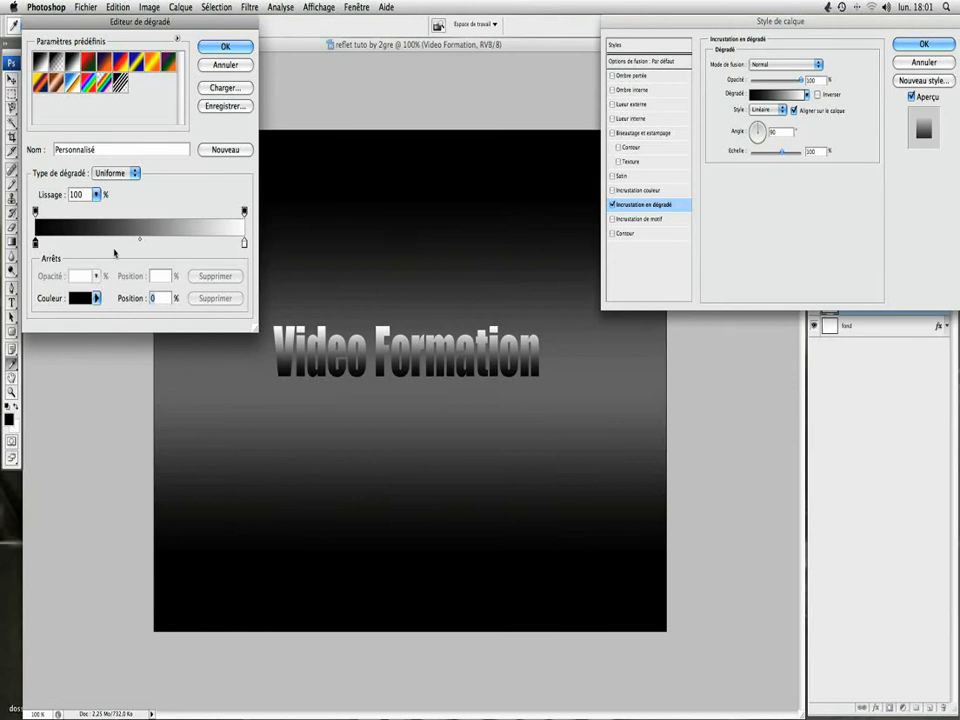
{"action": "double_click", "coordinate": [35, 244]}
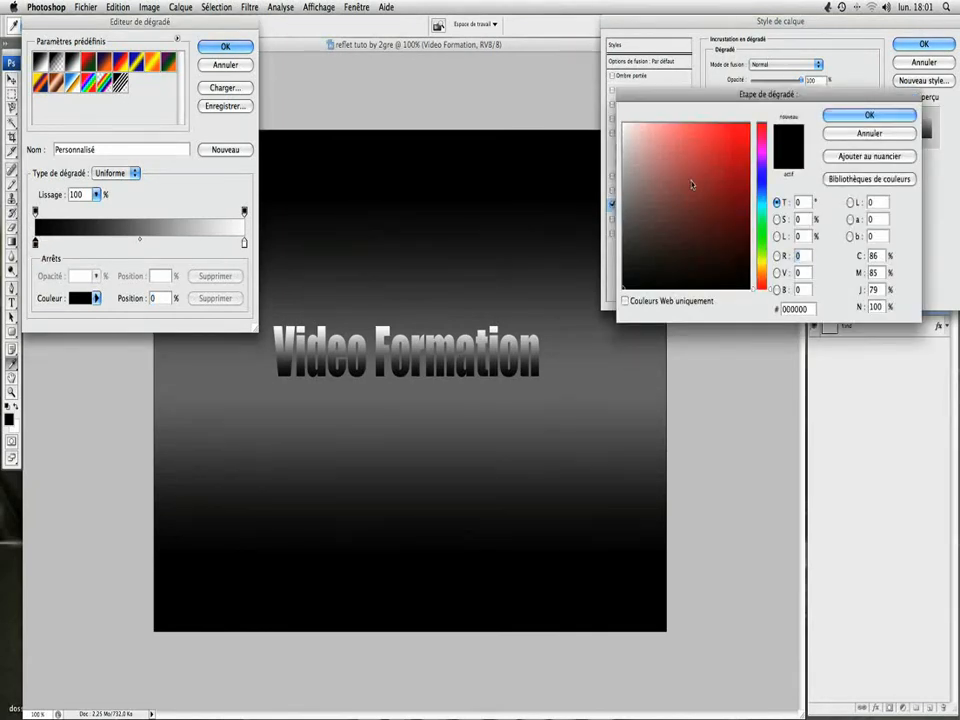
{"action": "mouse_move", "coordinate": [728, 181]}
{"action": "left_mouse_down"}
{"action": "mouse_move", "coordinate": [760, 218]}
{"action": "mouse_move", "coordinate": [748, 236]}
{"action": "left_mouse_up"}
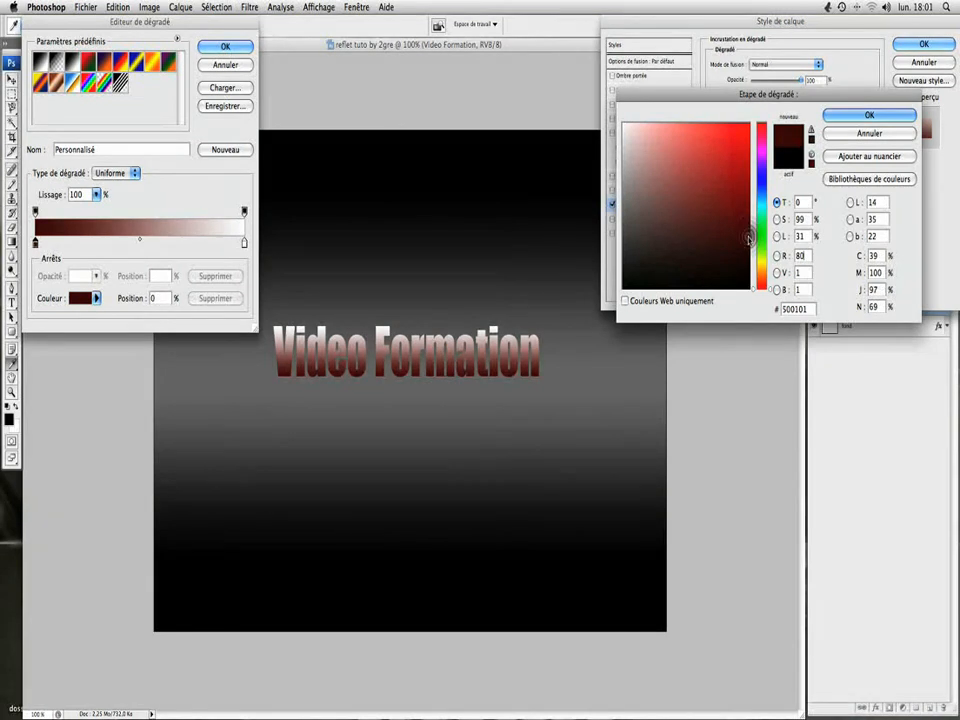
{"action": "left_click", "coordinate": [862, 116]}
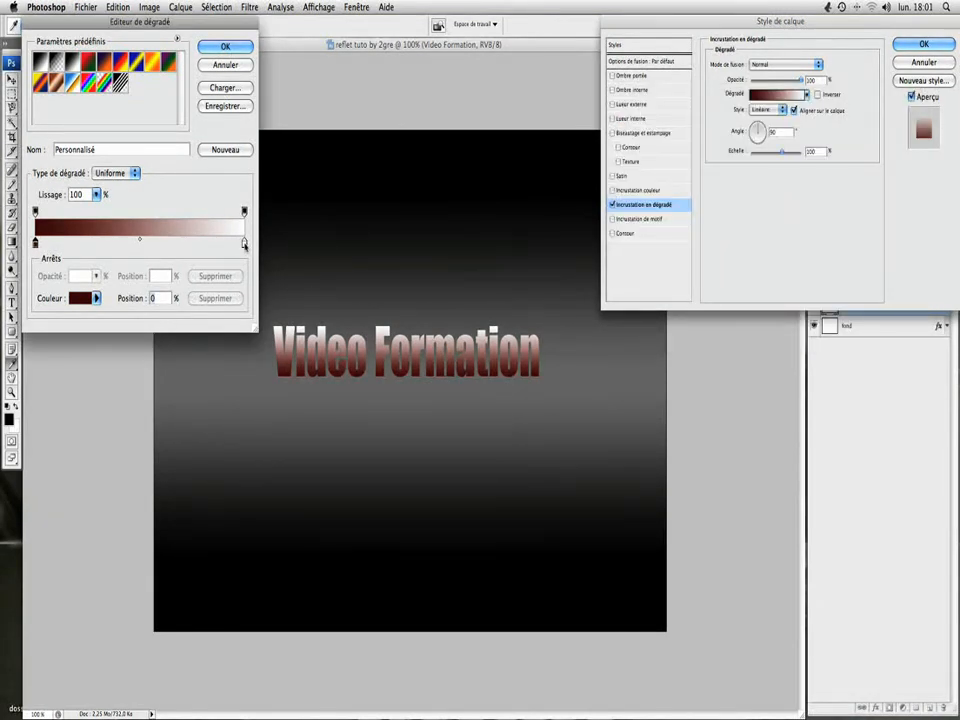
Step: Set the color of the text gradient's white end stop to dark red (480000)
{"action": "double_click", "coordinate": [244, 242]}
{"action": "left_click_drag", "start_coordinate": [688, 182], "coordinate": [755, 243]}
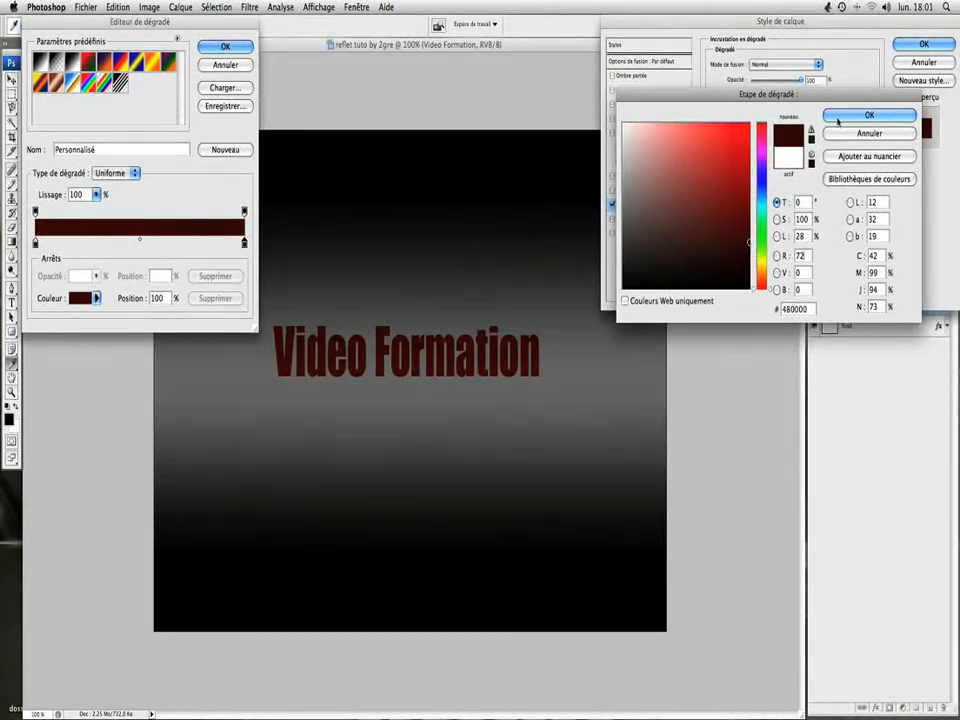
{"action": "left_click", "coordinate": [840, 115]}
Step: Add a bright red (ff0000) color stop to the text gradient and position it at 50%
{"action": "left_click", "coordinate": [130, 244]}
{"action": "double_click", "coordinate": [130, 244]}
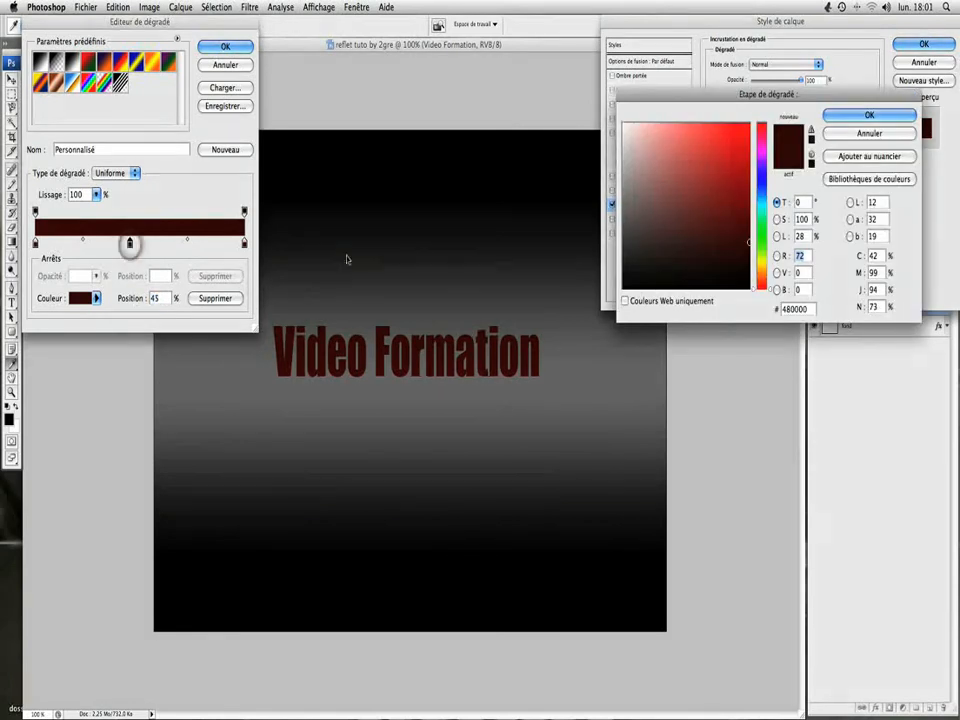
{"action": "left_click_drag", "start_coordinate": [662, 186], "coordinate": [776, 92]}
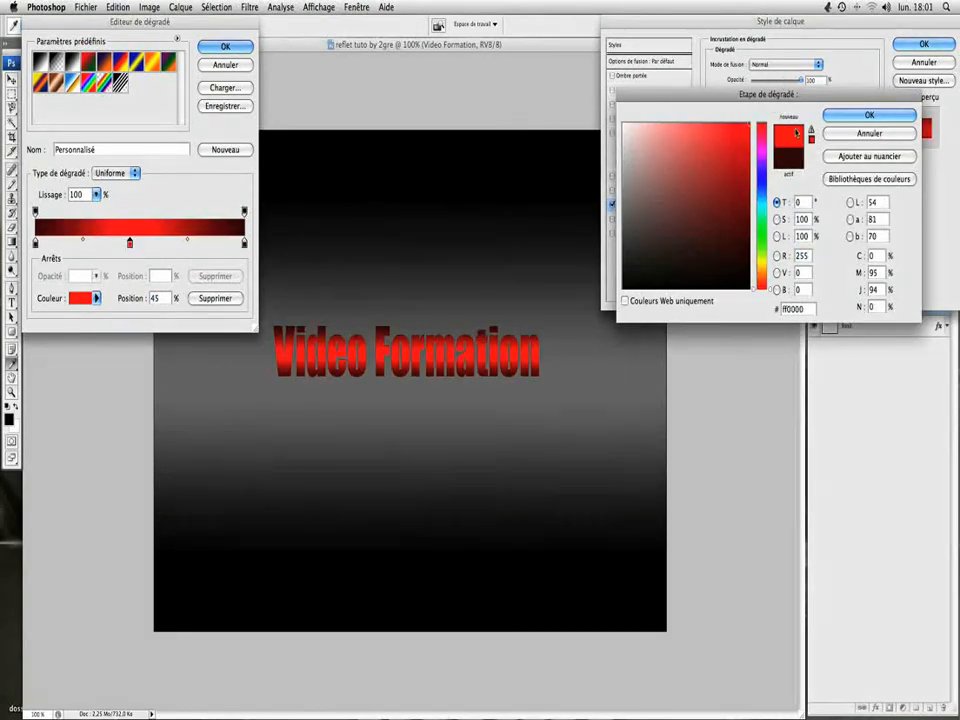
{"action": "left_click", "coordinate": [840, 115]}
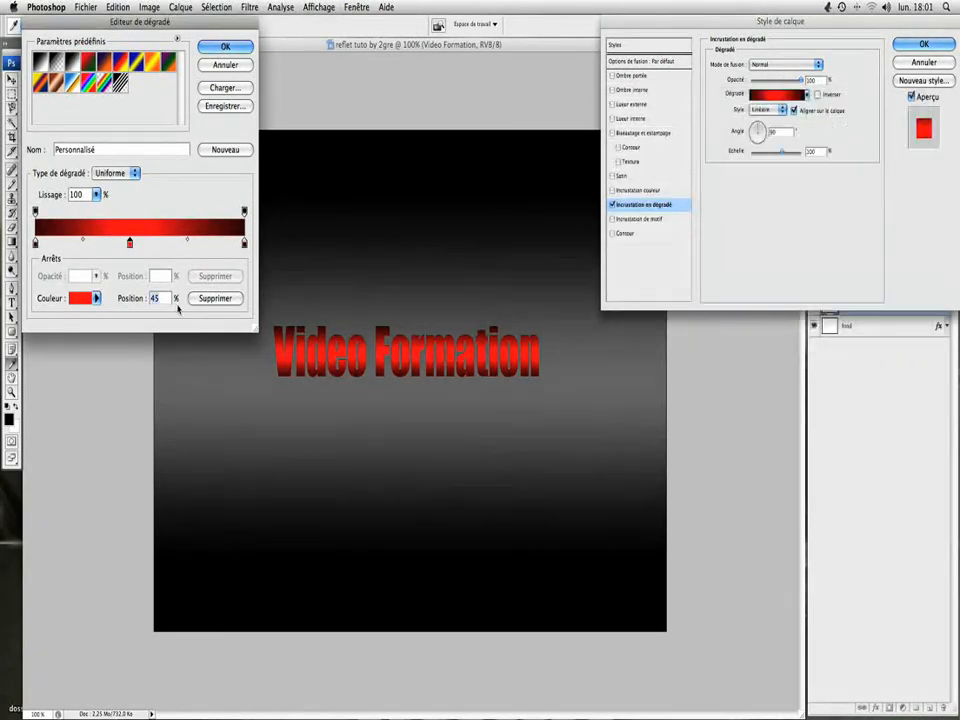
{"action": "type", "text": "50"}
Step: Move the midpoint between the bright red stop and the dark red end stop to 34%
{"action": "left_click", "coordinate": [193, 242]}
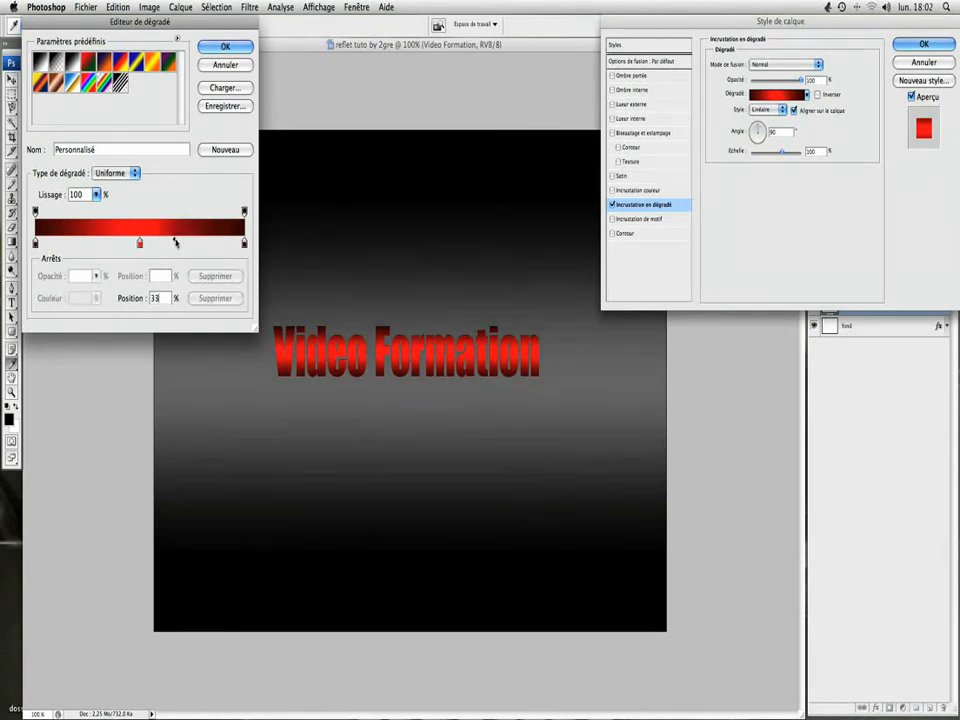
{"action": "left_click_drag", "start_coordinate": [175, 241], "coordinate": [177, 240]}
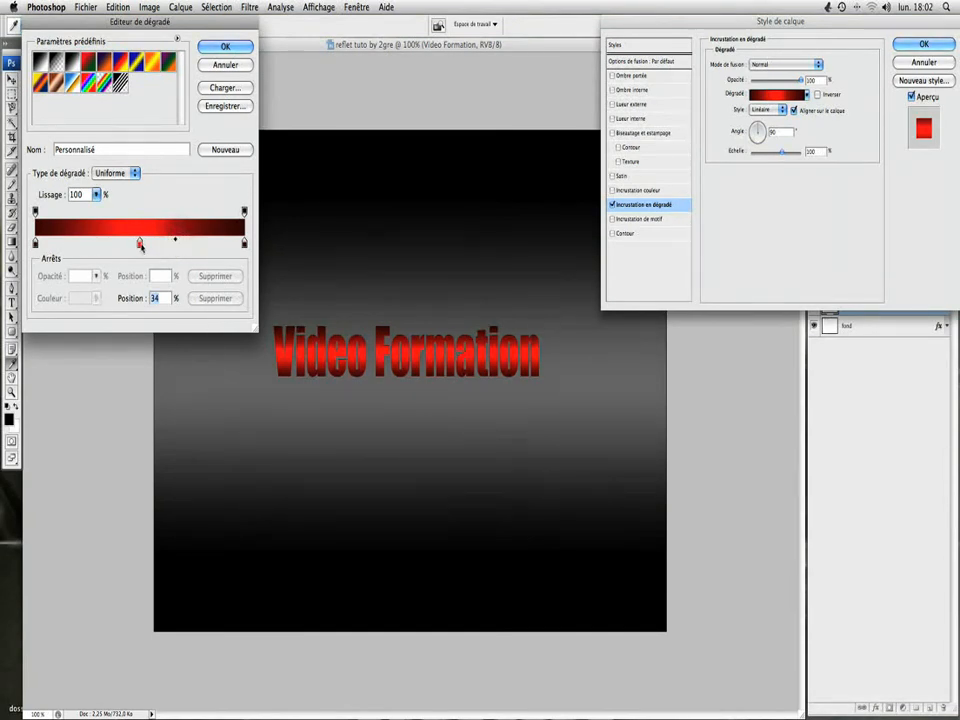
{"action": "left_click", "coordinate": [140, 243]}
{"action": "left_click_drag", "start_coordinate": [88, 241], "coordinate": [104, 243]}
{"action": "left_click", "coordinate": [122, 243]}
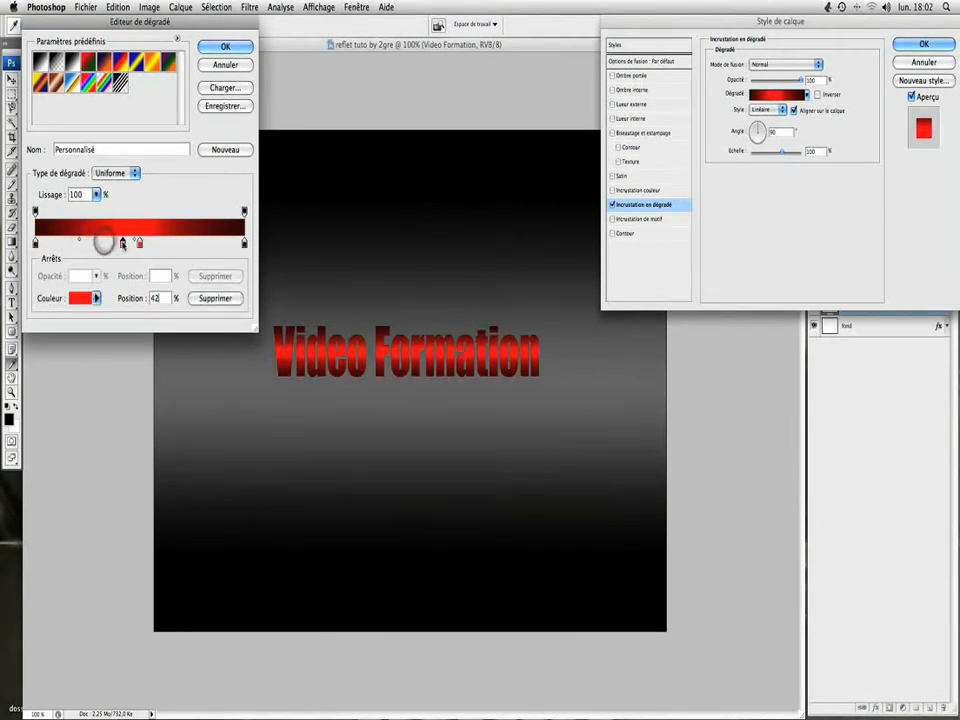
{"action": "left_click", "coordinate": [123, 244]}
{"action": "key", "text": "BackSpace"}
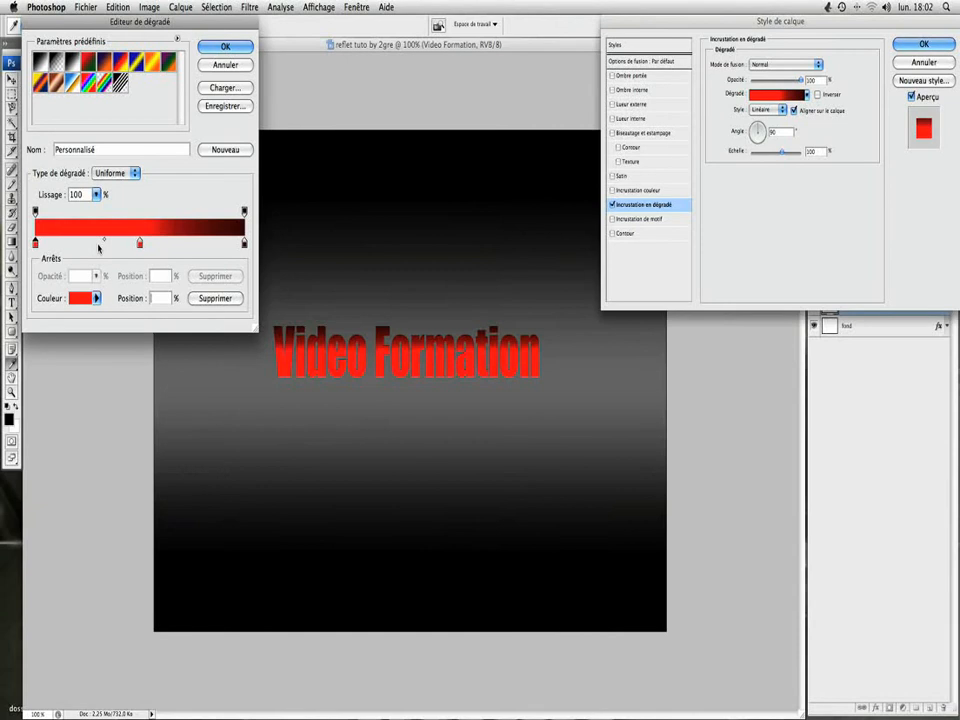
{"action": "type", "text": "42"}
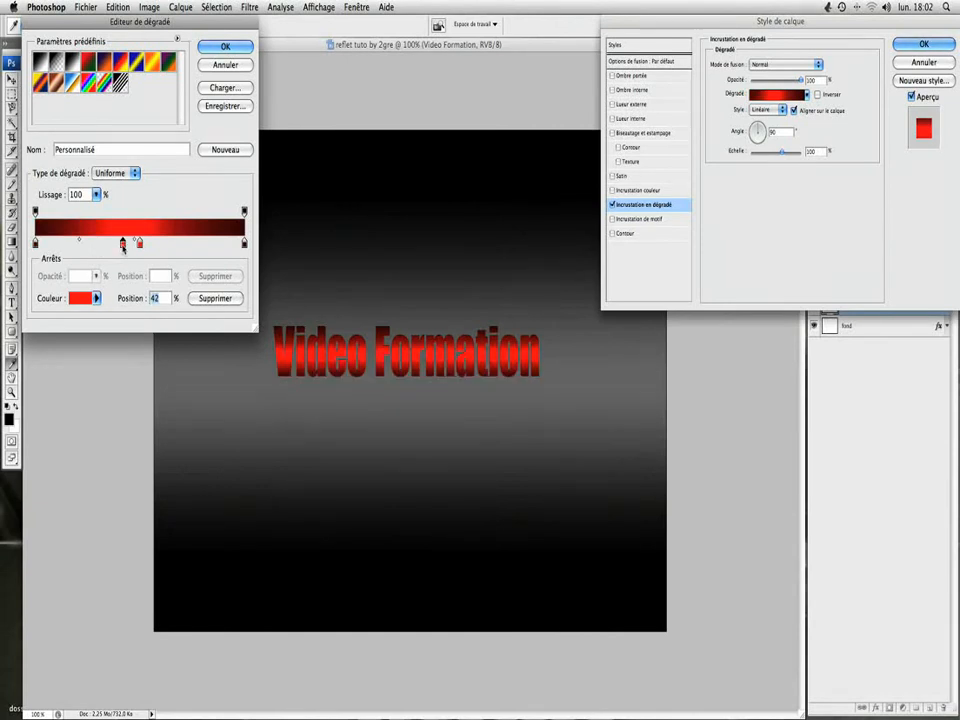
{"action": "left_click_drag", "start_coordinate": [123, 244], "coordinate": [30, 268]}
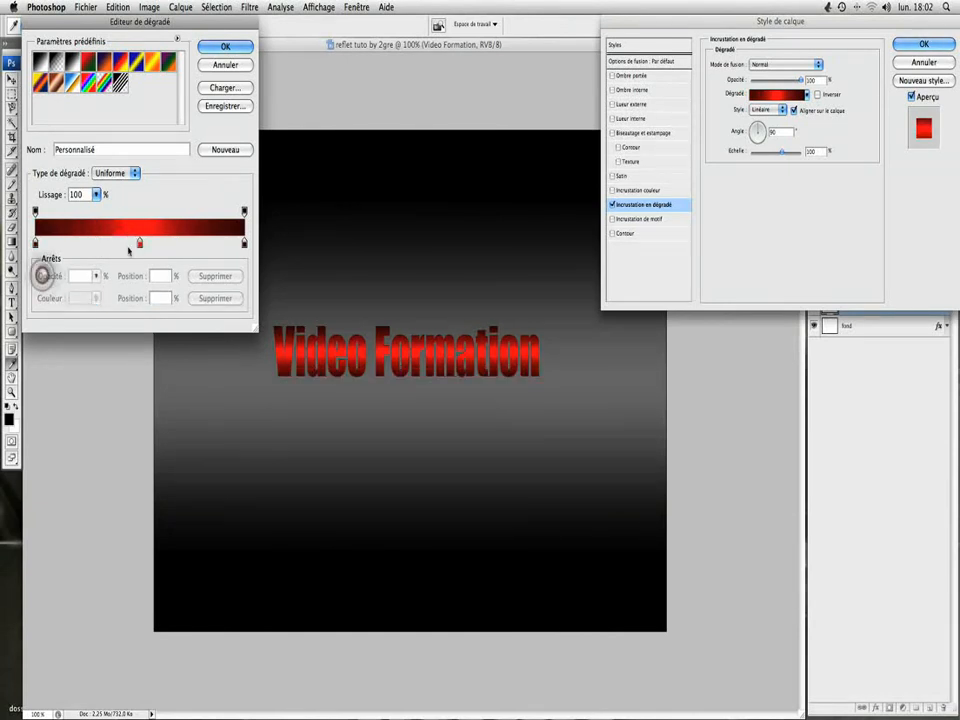
Step: Move the midpoint between the dark red start stop and the bright red stop to 59%
{"action": "left_click", "coordinate": [140, 244]}
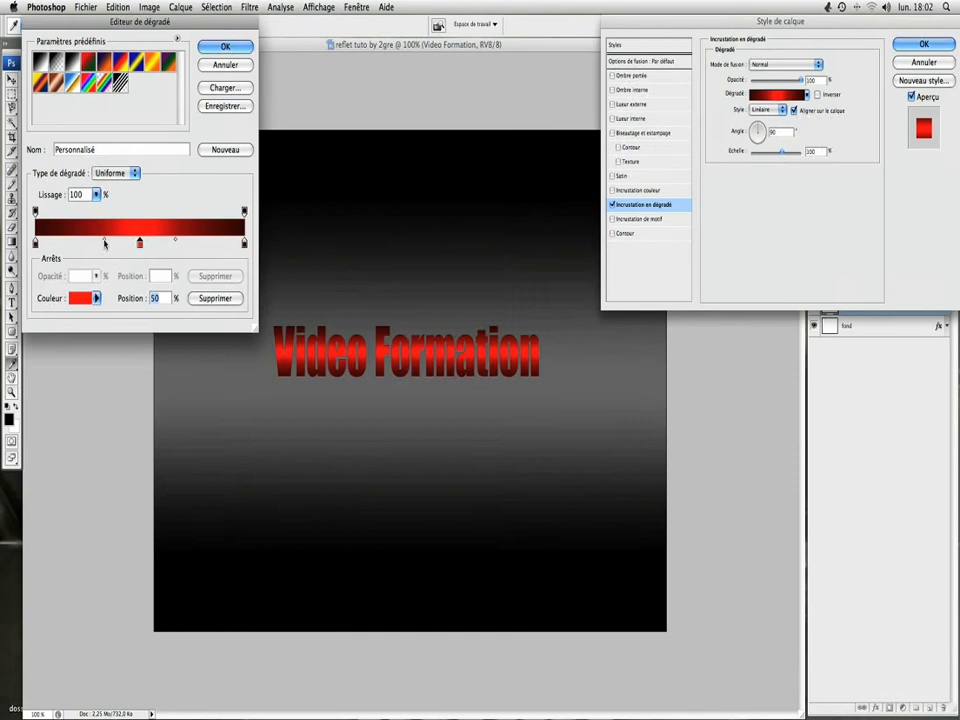
{"action": "left_click", "coordinate": [105, 241]}
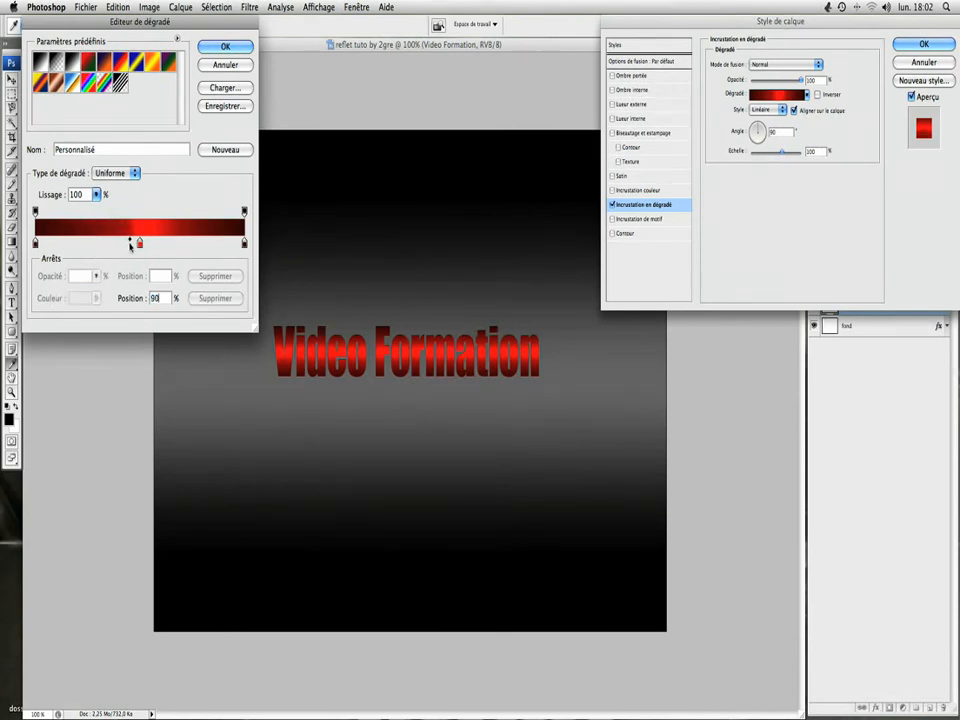
{"action": "mouse_move", "coordinate": [130, 243]}
{"action": "left_mouse_down"}
{"action": "mouse_move", "coordinate": [103, 246]}
{"action": "mouse_move", "coordinate": [136, 244]}
{"action": "left_mouse_up"}
{"action": "left_click", "coordinate": [134, 244]}
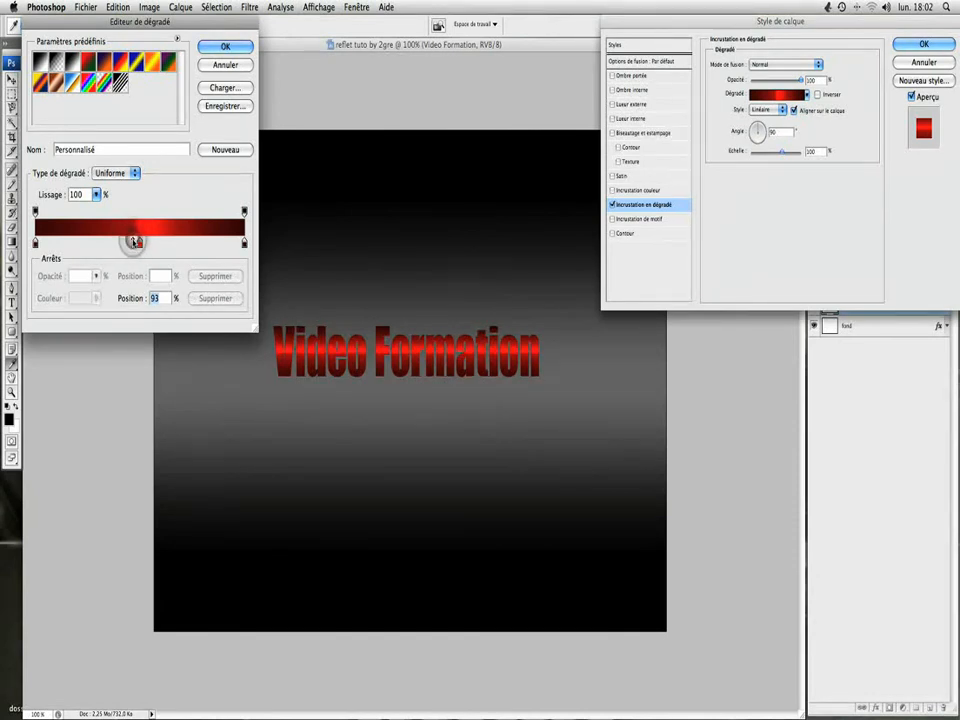
{"action": "left_click_drag", "start_coordinate": [132, 243], "coordinate": [99, 242]}
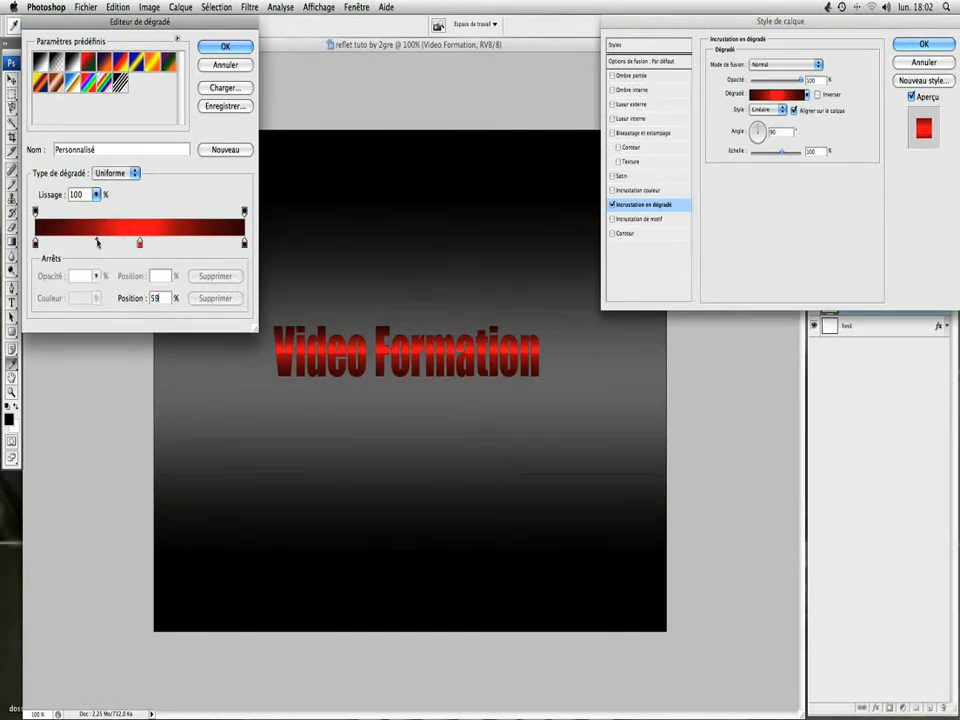
{"action": "left_click", "coordinate": [97, 242]}
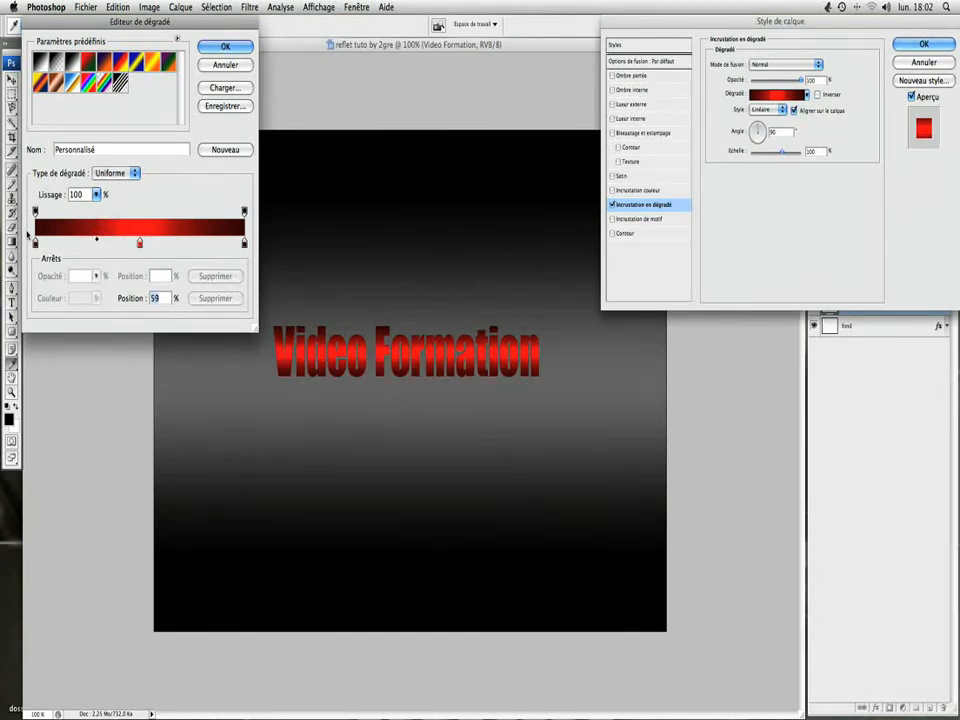
Step: Narrow the bright band by moving the dark start stop inward, the dark end stop to 71% and the bright red stop to 58%, and accept the gradient
{"action": "left_click_drag", "start_coordinate": [37, 245], "coordinate": [85, 246]}
{"action": "left_click_drag", "start_coordinate": [244, 245], "coordinate": [182, 243]}
{"action": "left_click_drag", "start_coordinate": [86, 243], "coordinate": [105, 245]}
{"action": "left_click_drag", "start_coordinate": [184, 244], "coordinate": [208, 247]}
{"action": "mouse_move", "coordinate": [139, 245]}
{"action": "left_mouse_down"}
{"action": "mouse_move", "coordinate": [165, 246]}
{"action": "mouse_move", "coordinate": [108, 244]}
{"action": "mouse_move", "coordinate": [125, 244]}
{"action": "left_mouse_up"}
{"action": "left_click_drag", "start_coordinate": [208, 244], "coordinate": [183, 244]}
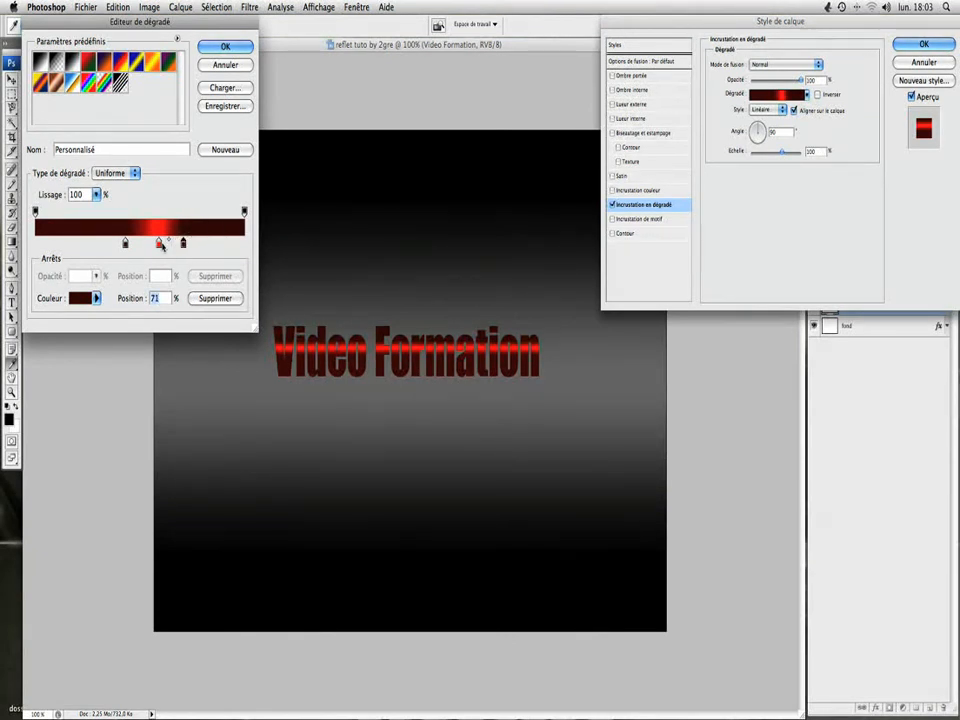
{"action": "left_click", "coordinate": [159, 243]}
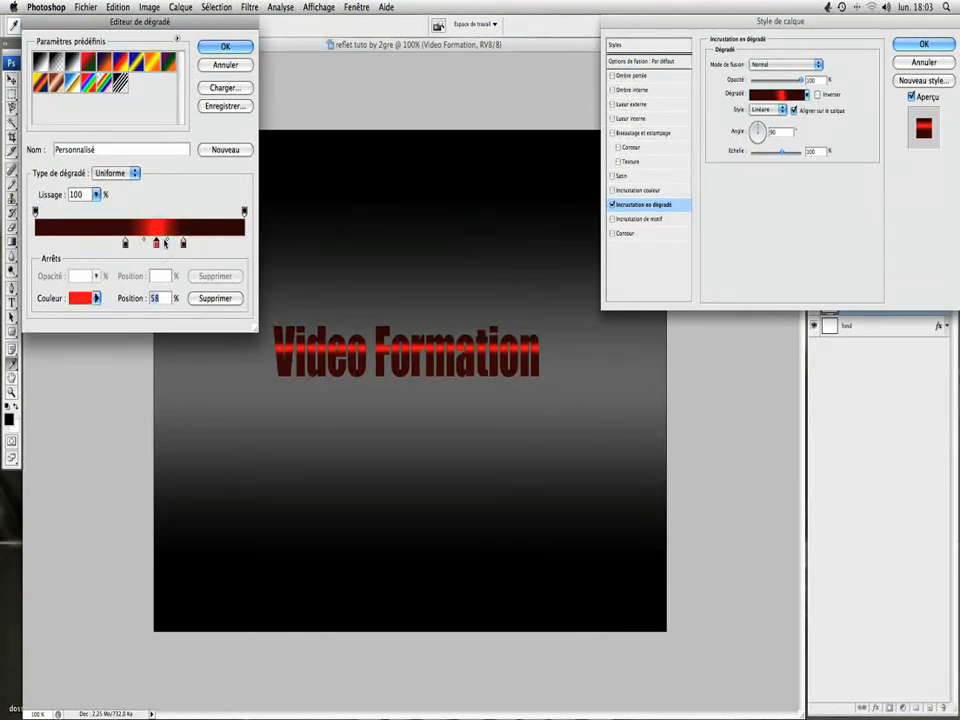
{"action": "left_click", "coordinate": [213, 49]}
{"action": "left_click", "coordinate": [765, 214]}
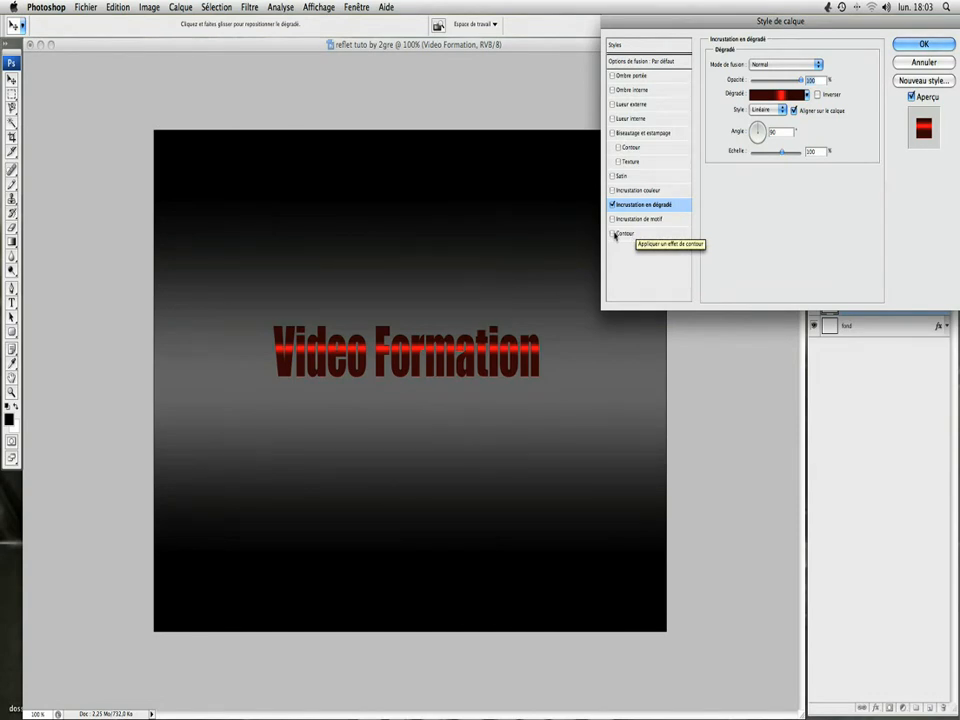
Step: Add a white (ffffff) stroke with a size of 1 px to the text layer
{"action": "left_click", "coordinate": [614, 234]}
{"action": "left_click", "coordinate": [622, 235]}
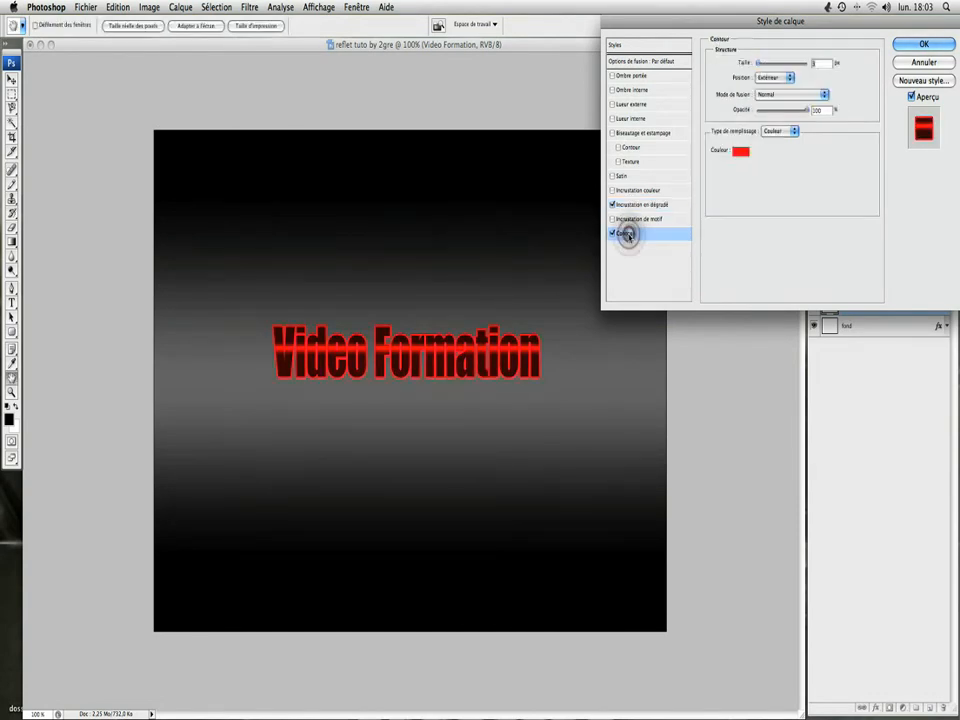
{"action": "left_click", "coordinate": [740, 152]}
{"action": "left_click_drag", "start_coordinate": [724, 156], "coordinate": [606, 103]}
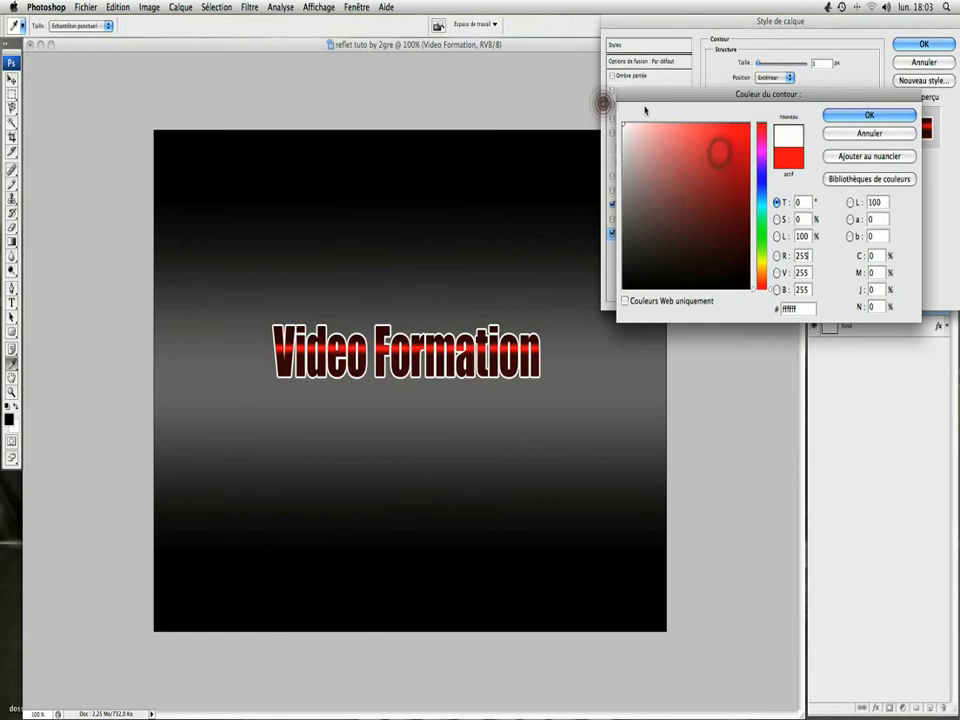
{"action": "left_click", "coordinate": [906, 118]}
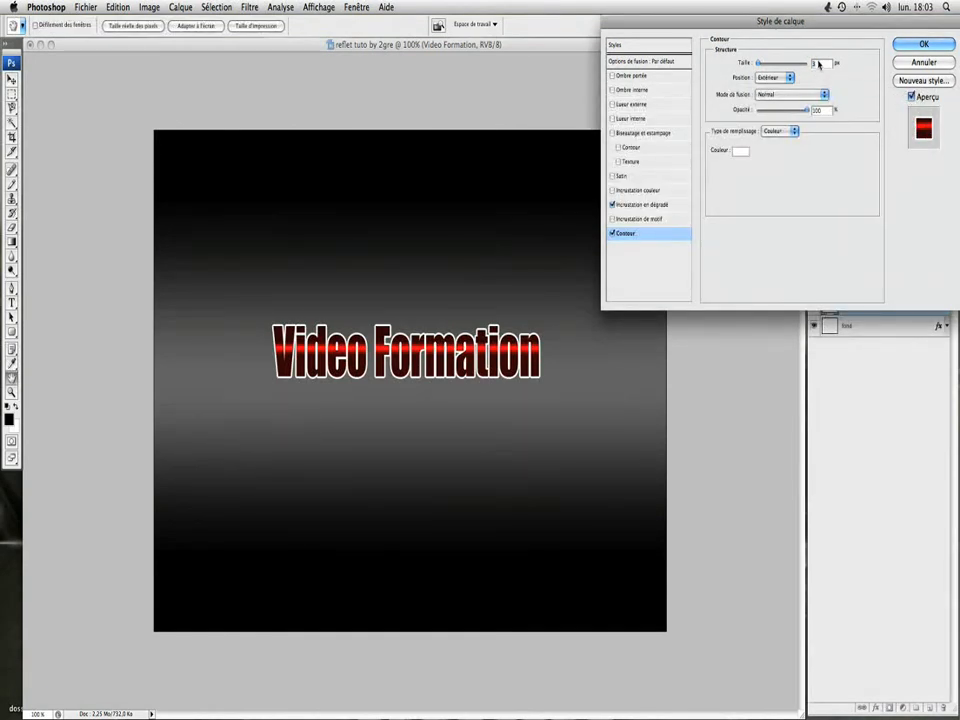
{"action": "type", "text": "1"}
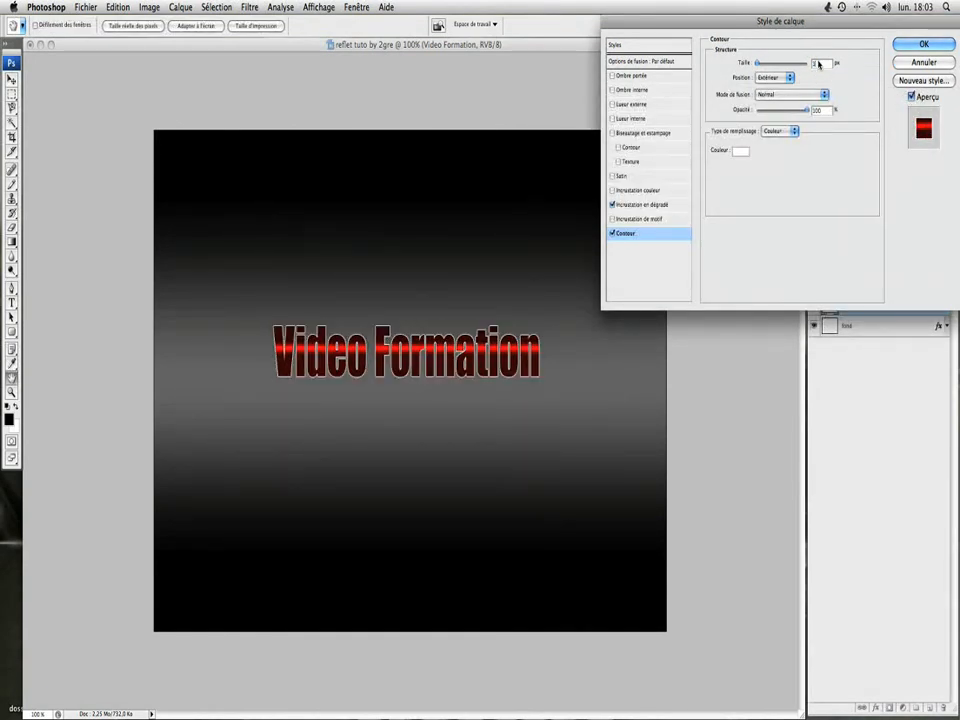
{"action": "left_click", "coordinate": [842, 183]}
Step: Enable a drop shadow and an outer glow on the text, with the glow color set to white (ffffff)
{"action": "left_click", "coordinate": [612, 77]}
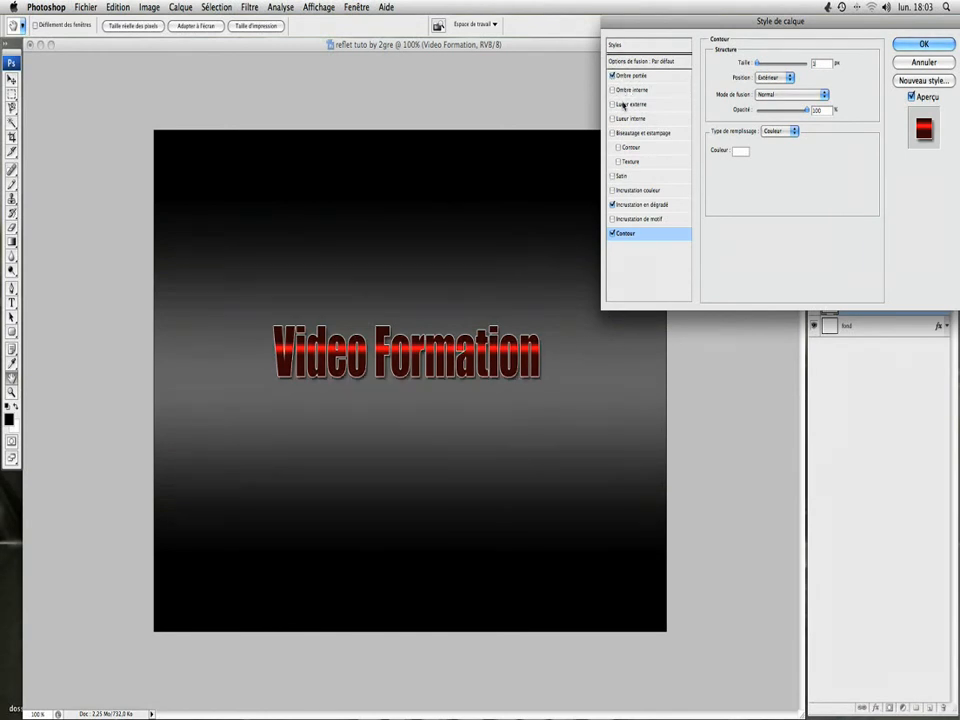
{"action": "left_click", "coordinate": [613, 104]}
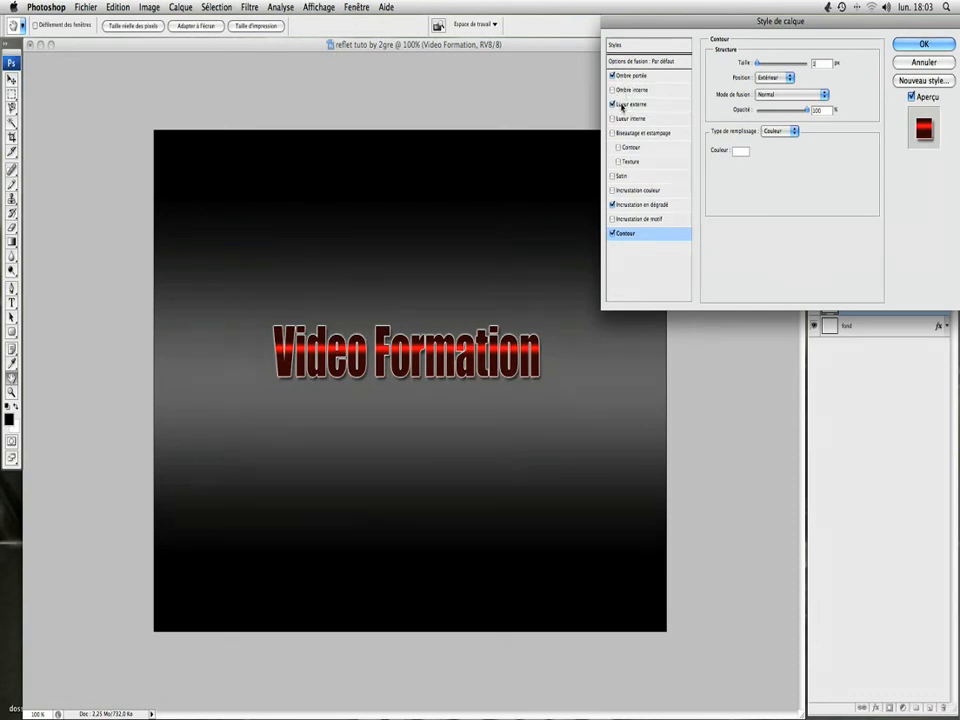
{"action": "left_click", "coordinate": [621, 104]}
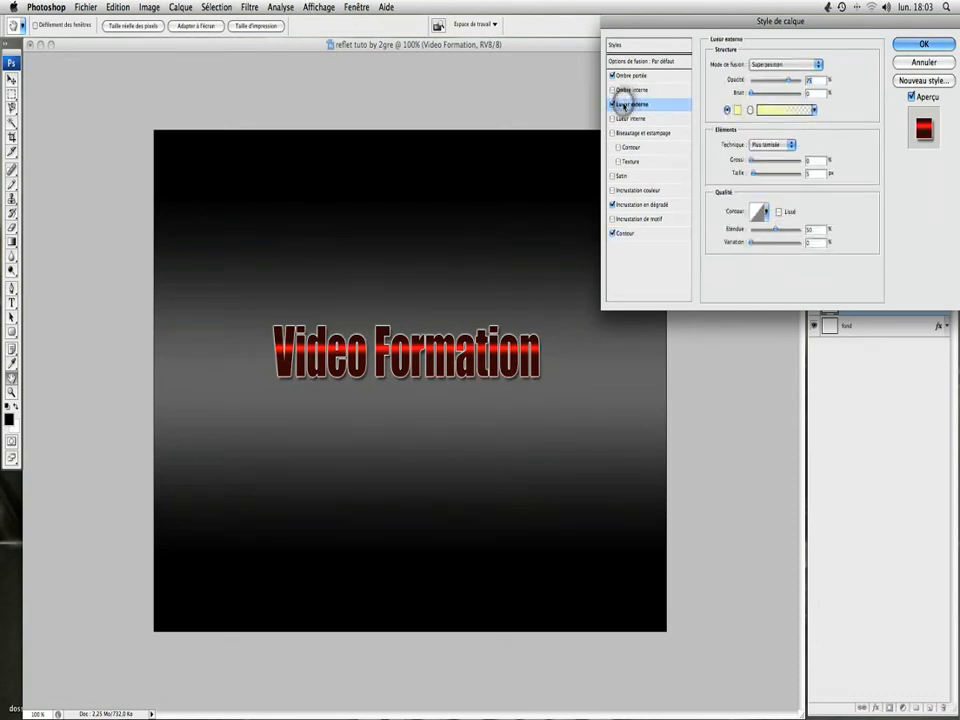
{"action": "left_click", "coordinate": [738, 111]}
{"action": "left_click_drag", "start_coordinate": [696, 153], "coordinate": [613, 109]}
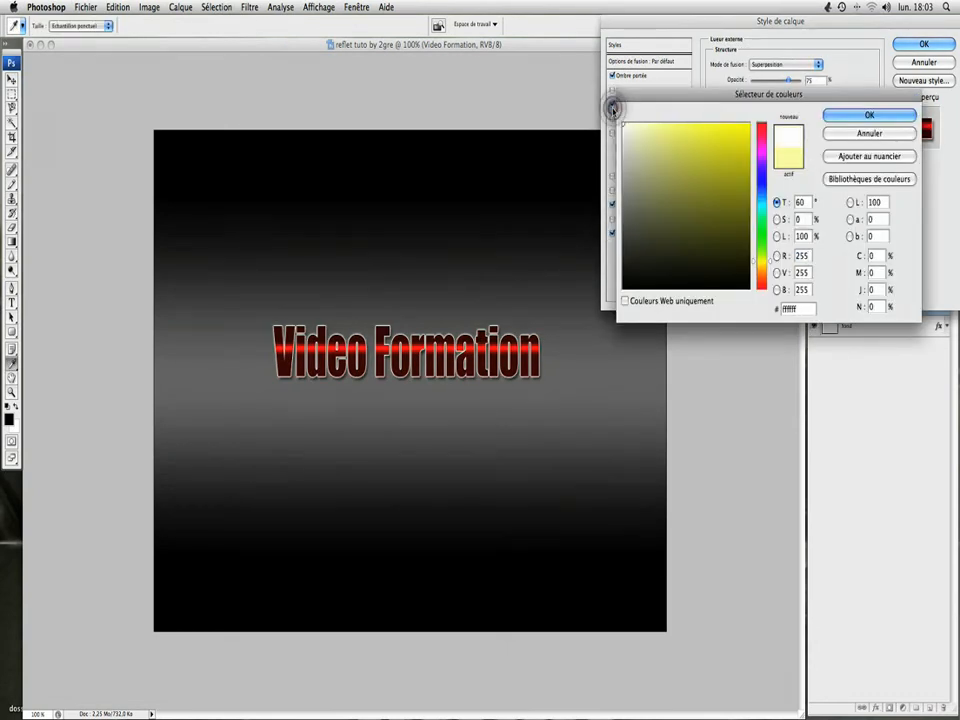
{"action": "left_click", "coordinate": [868, 116]}
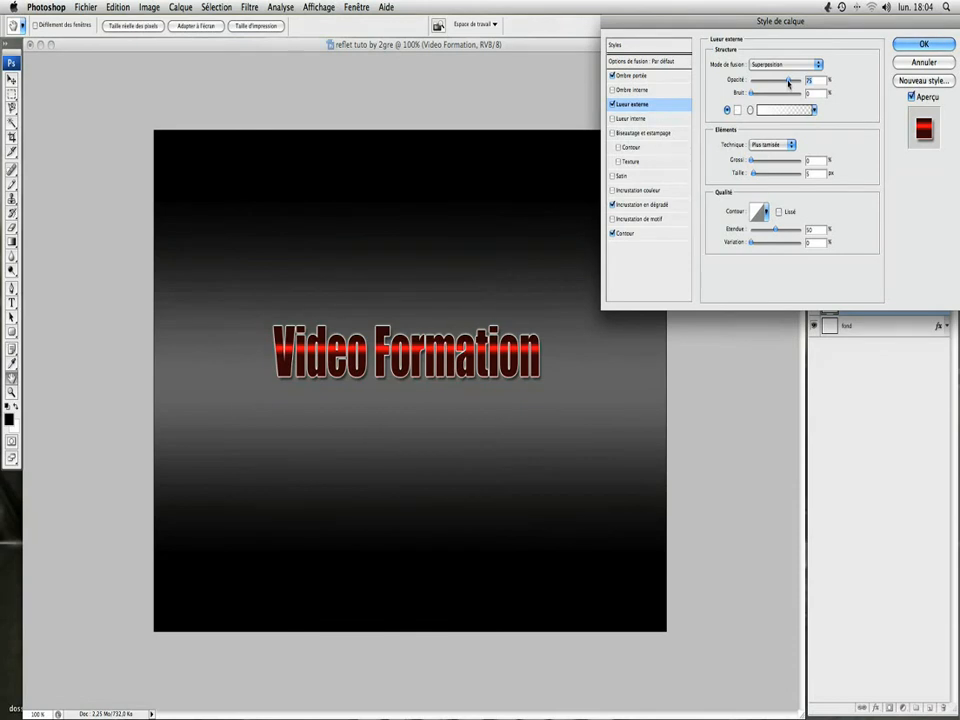
Step: Set the outer glow to 85% opacity, Normal blend mode and 7 px size, apply the layer style and collapse the layer's effects list
{"action": "left_click_drag", "start_coordinate": [788, 81], "coordinate": [794, 80]}
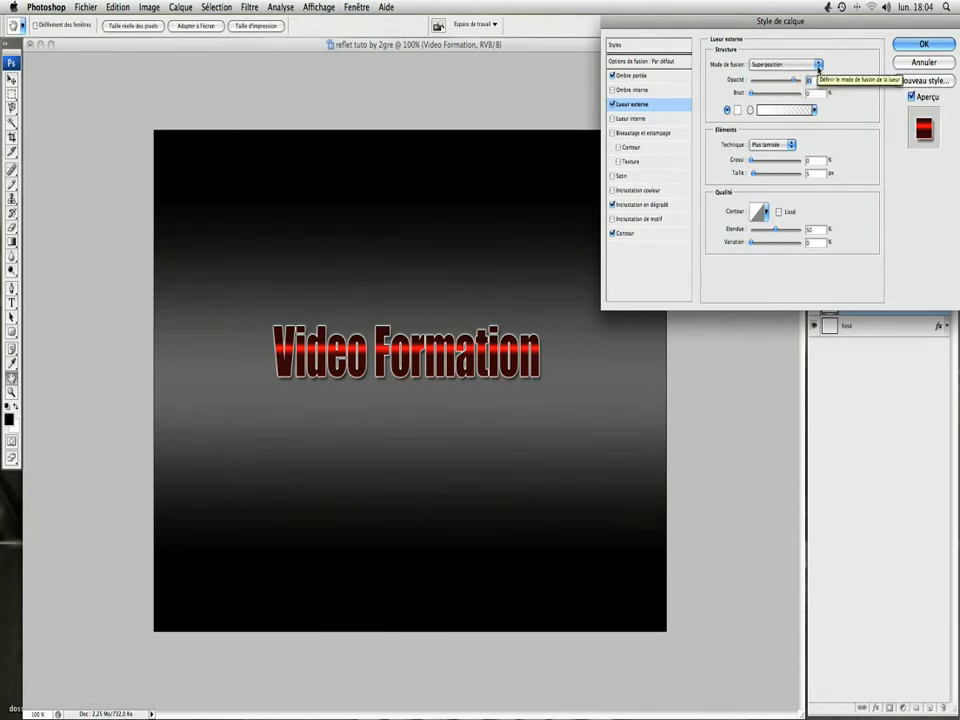
{"action": "left_click", "coordinate": [818, 66]}
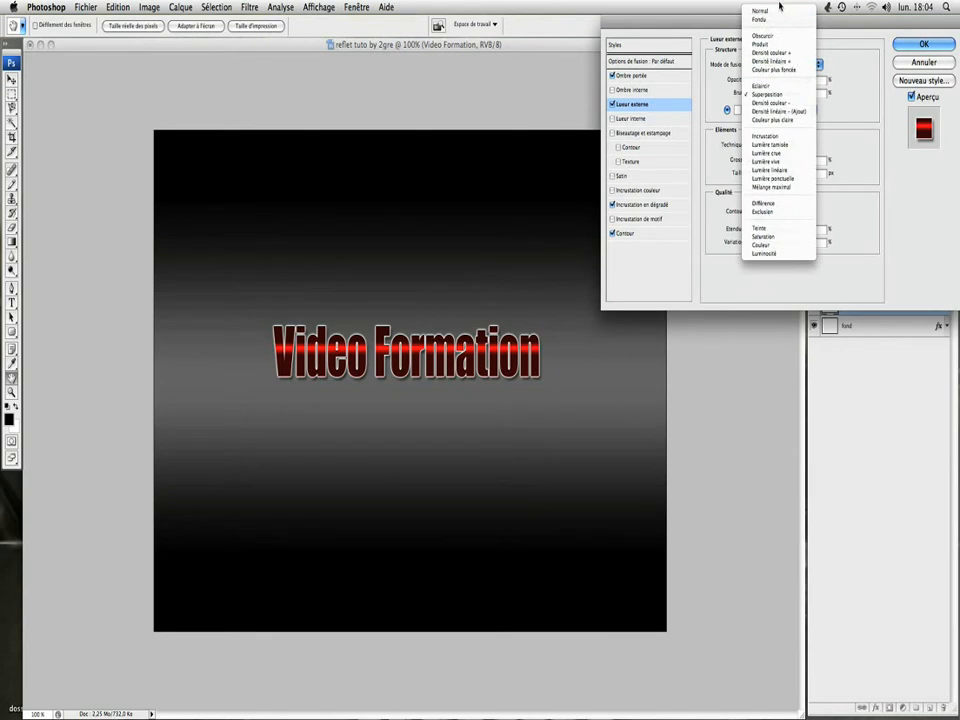
{"action": "left_click", "coordinate": [778, 11]}
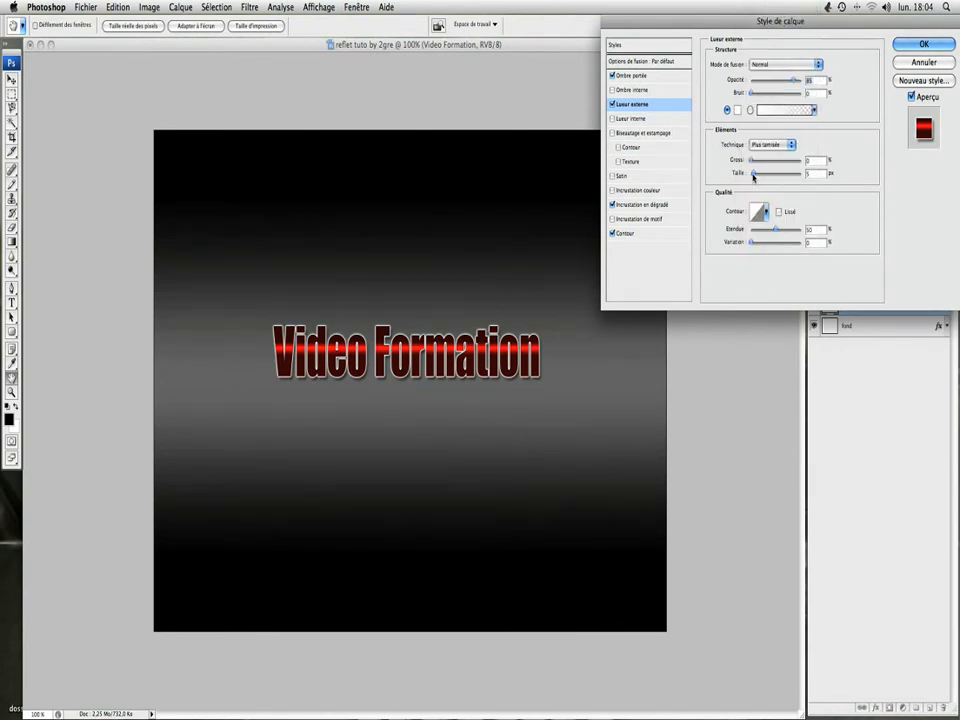
{"action": "mouse_move", "coordinate": [751, 174]}
{"action": "left_mouse_down"}
{"action": "mouse_move", "coordinate": [826, 178]}
{"action": "mouse_move", "coordinate": [746, 176]}
{"action": "mouse_move", "coordinate": [754, 177]}
{"action": "left_mouse_up"}
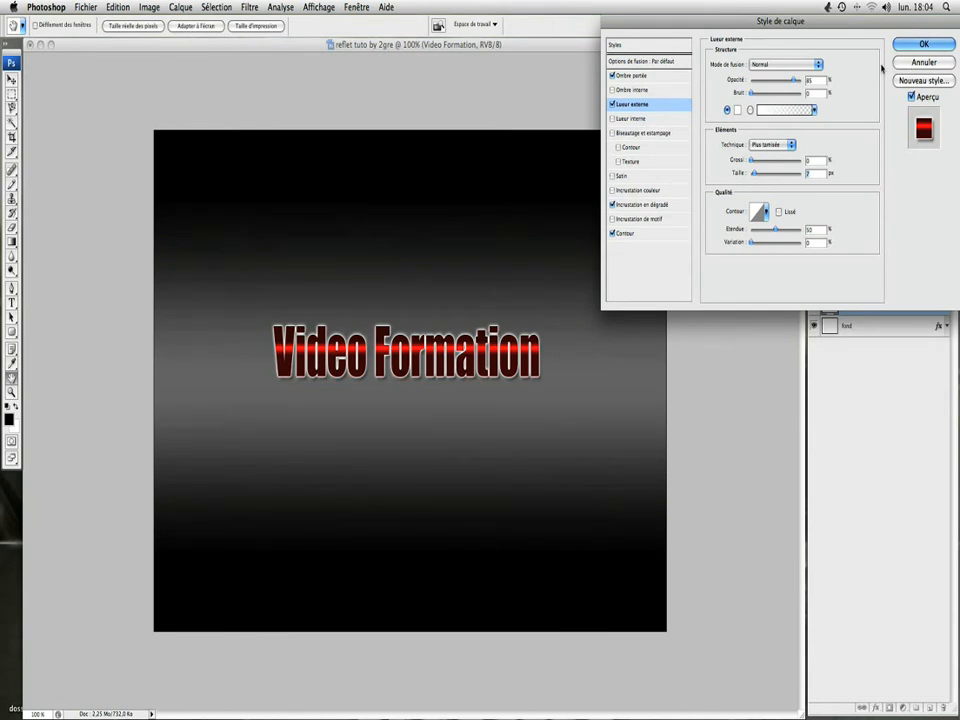
{"action": "left_click", "coordinate": [928, 45]}
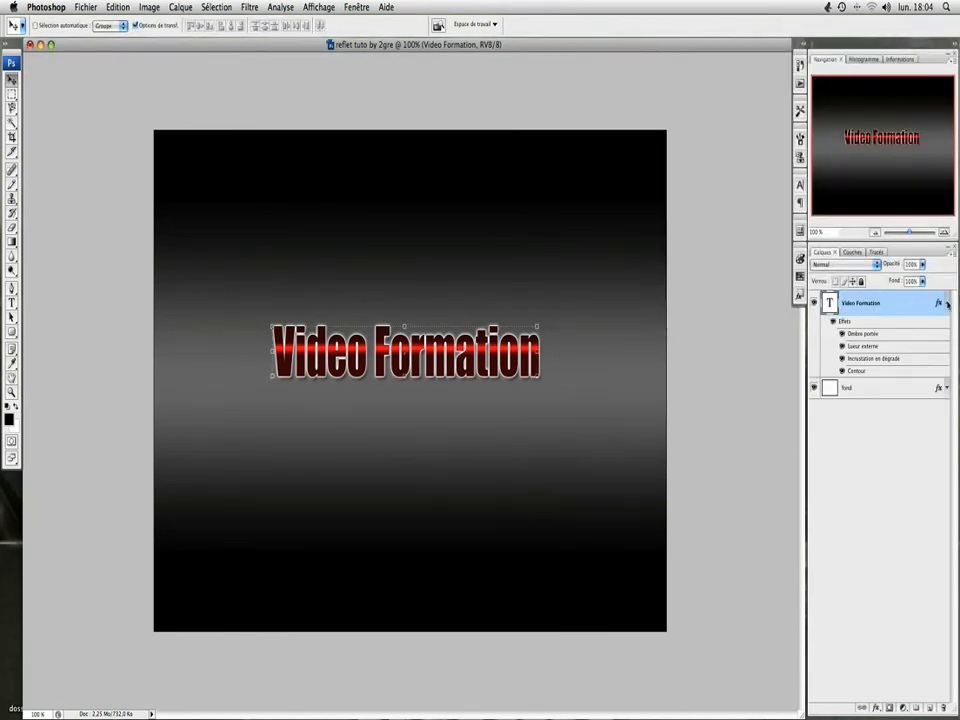
{"action": "left_click", "coordinate": [946, 305]}
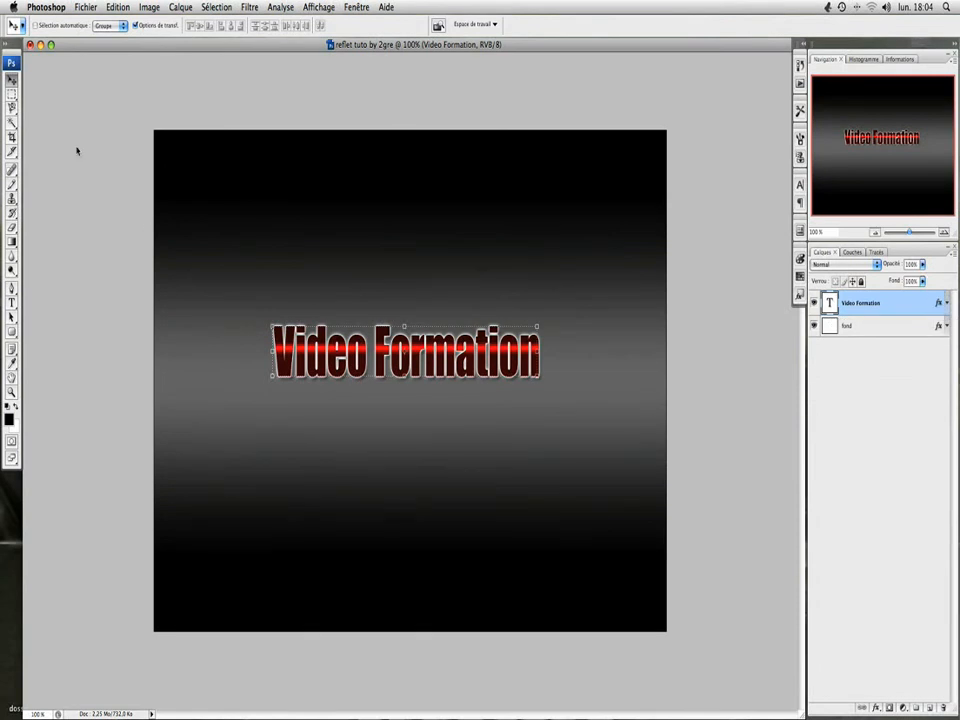
Step: Nudge the "Video Formation" text slightly to the right on the canvas with the Move tool
{"action": "left_click", "coordinate": [13, 95]}
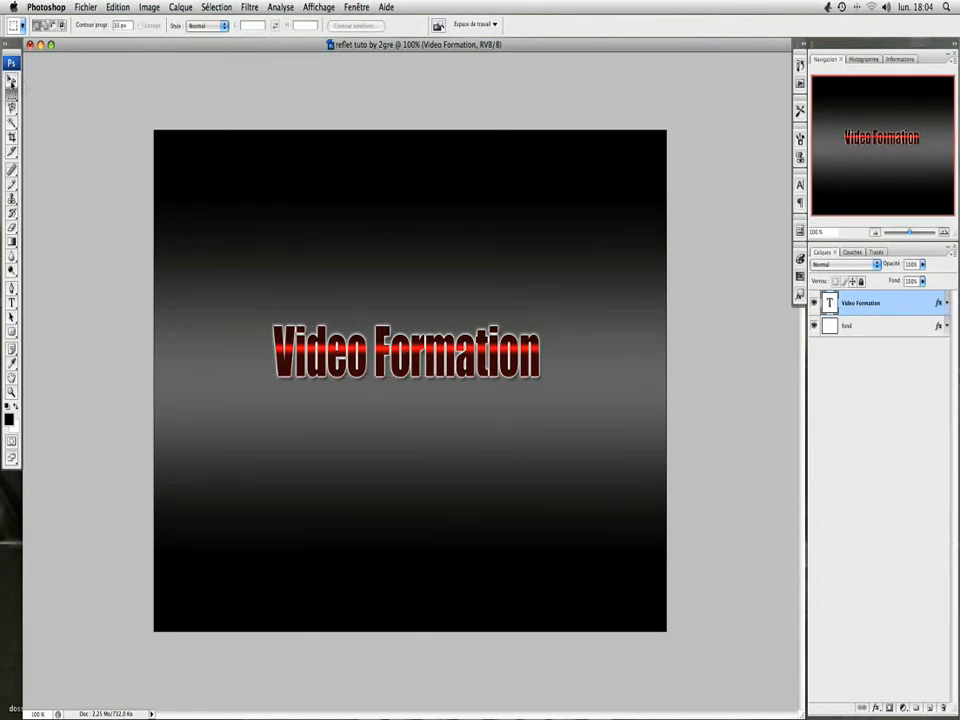
{"action": "left_click", "coordinate": [12, 81]}
{"action": "left_click_drag", "start_coordinate": [386, 357], "coordinate": [389, 358]}
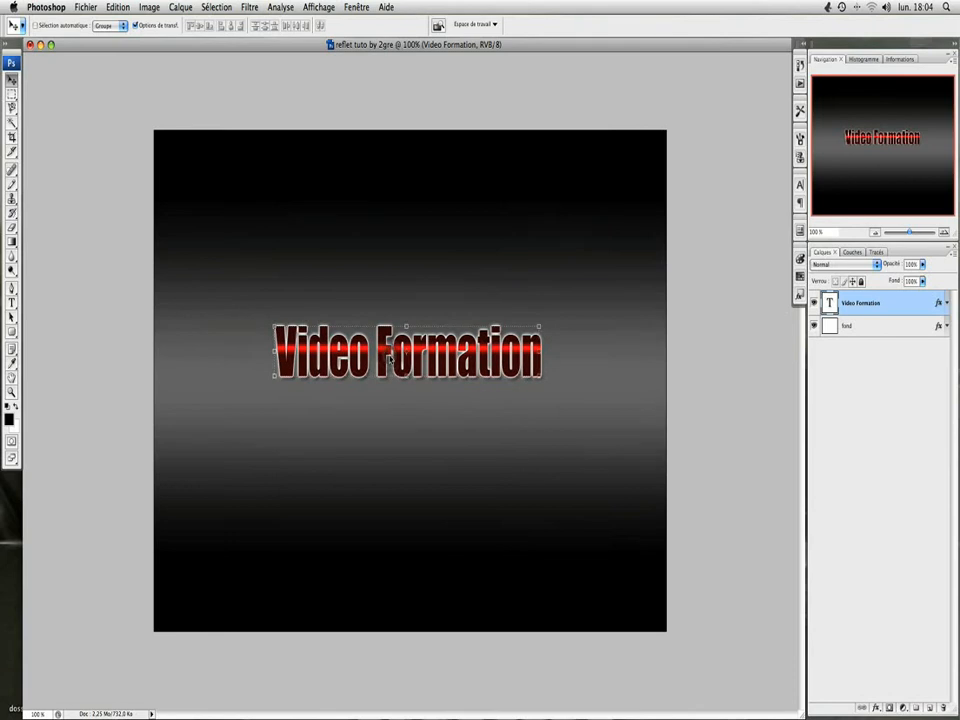
Step: Duplicate the "Video Formation" text layer as "Video Formation reflet" in the same document
{"action": "left_click", "coordinate": [874, 362]}
{"action": "left_click", "coordinate": [886, 302]}
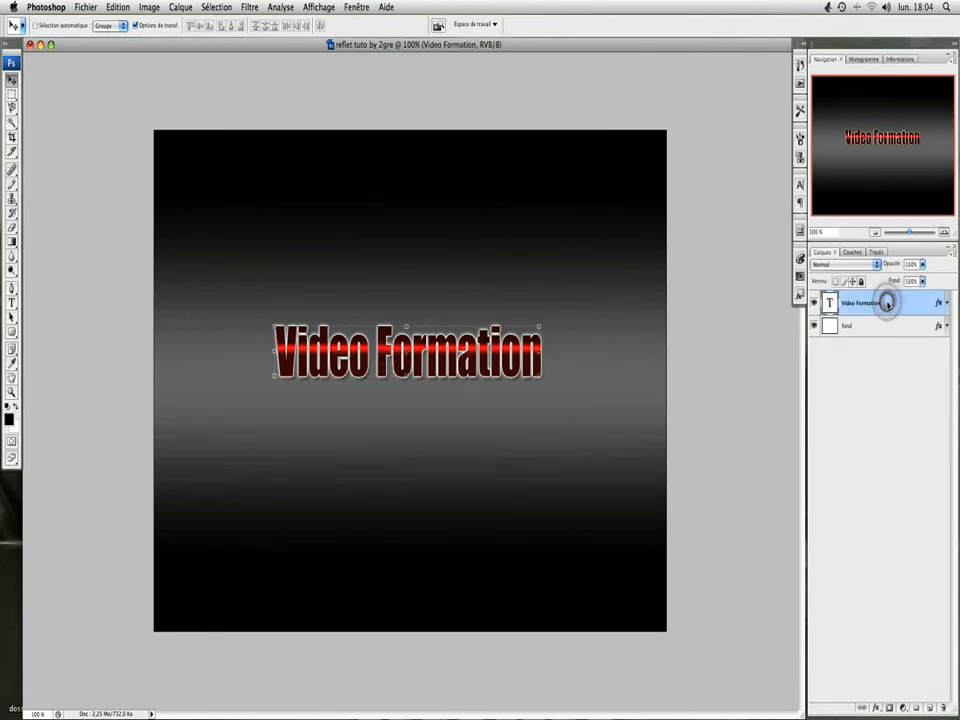
{"action": "right_click", "coordinate": [888, 305]}
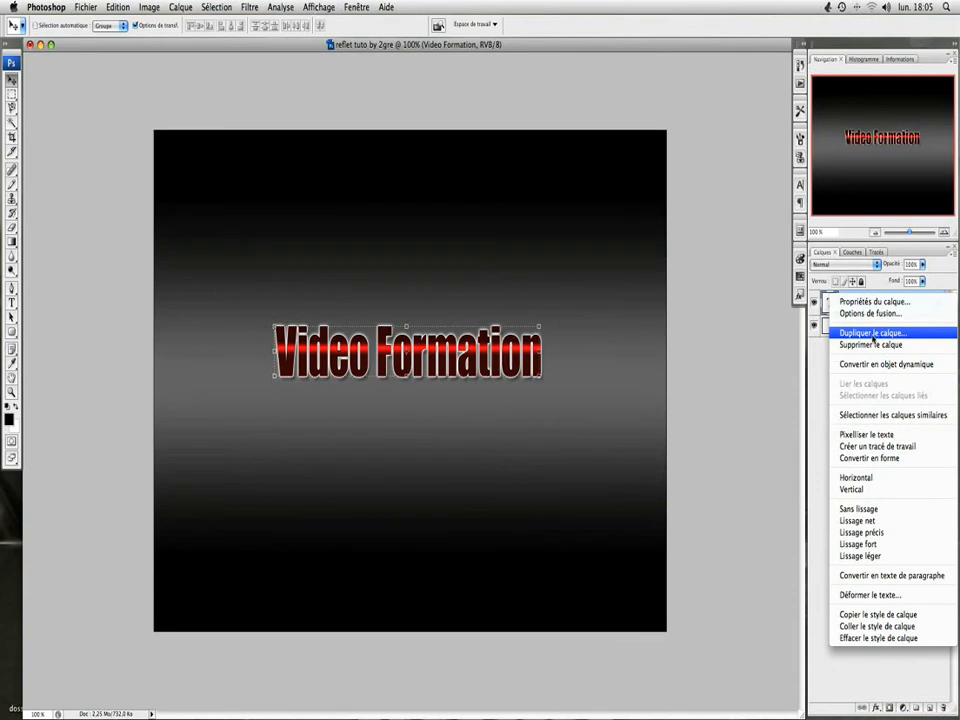
{"action": "left_click", "coordinate": [872, 334]}
{"action": "left_click_drag", "start_coordinate": [482, 257], "coordinate": [447, 257]}
{"action": "type", "text": "reflet"}
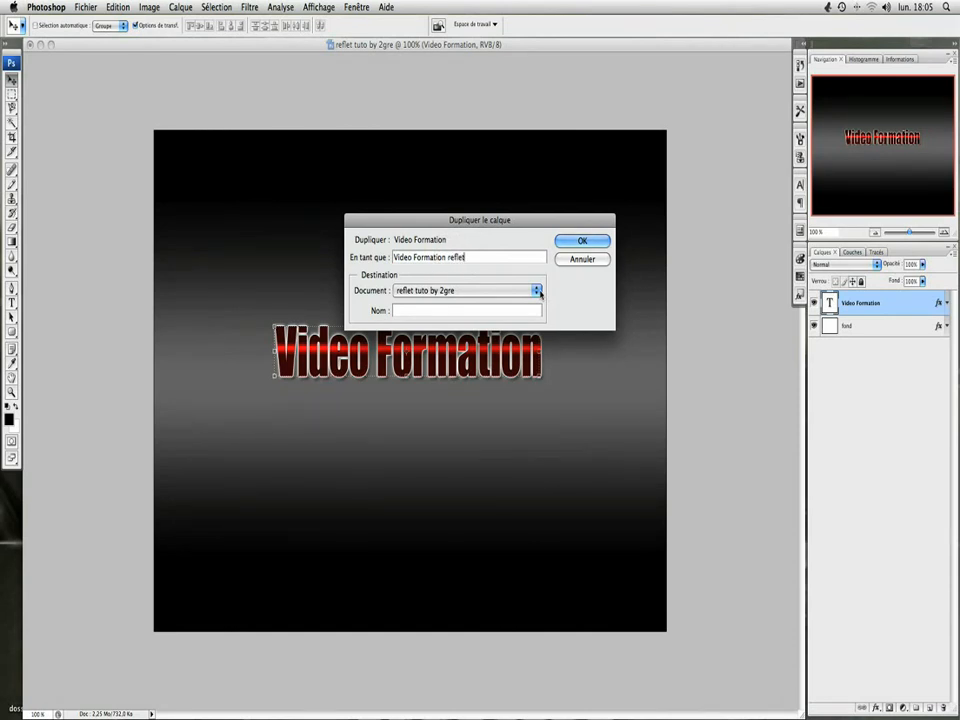
{"action": "left_click", "coordinate": [578, 243]}
Step: Place the "Video Formation reflet" layer beneath the original text layer and move its text directly below the original on the canvas
{"action": "left_click_drag", "start_coordinate": [890, 309], "coordinate": [906, 330]}
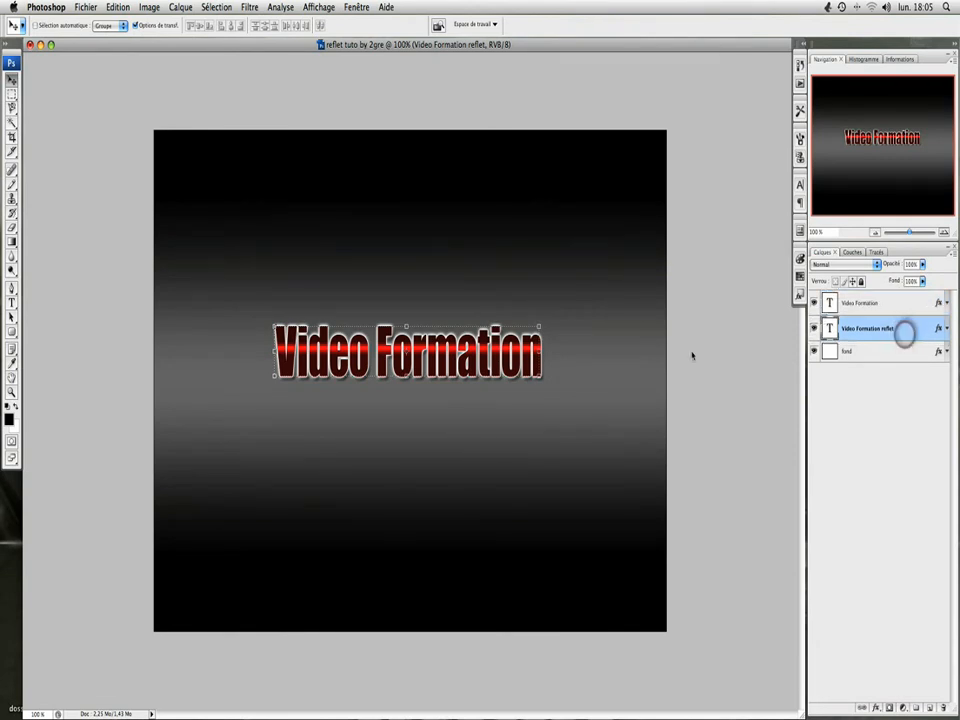
{"action": "left_click_drag", "start_coordinate": [499, 366], "coordinate": [500, 425]}
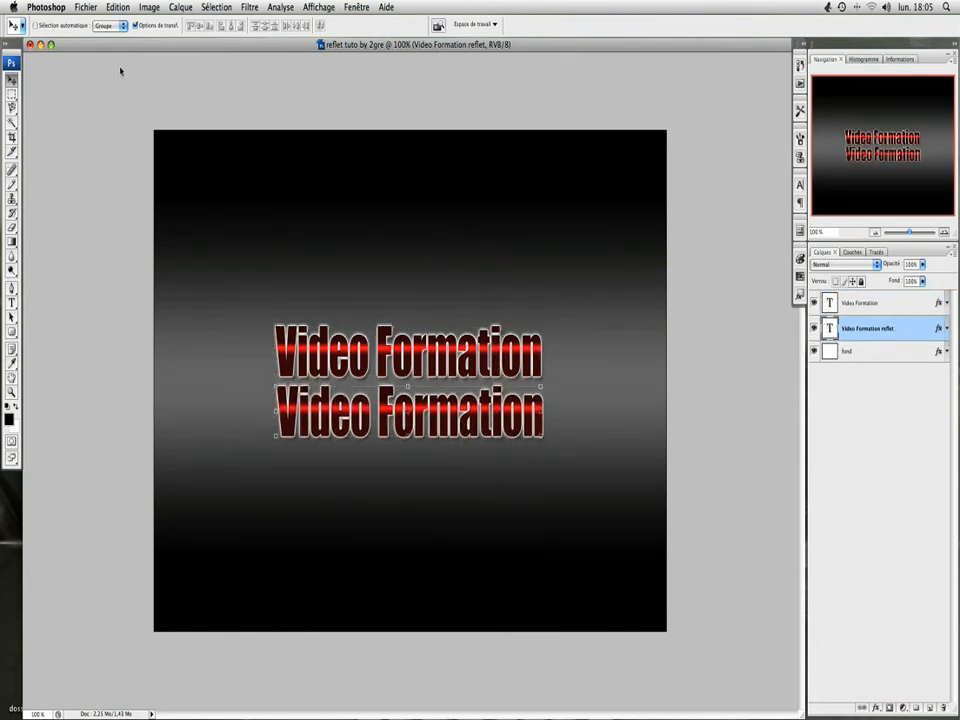
Step: Rotate the "Video Formation reflet" text 180° and nudge it slightly into place beneath the original text
{"action": "left_click", "coordinate": [114, 8]}
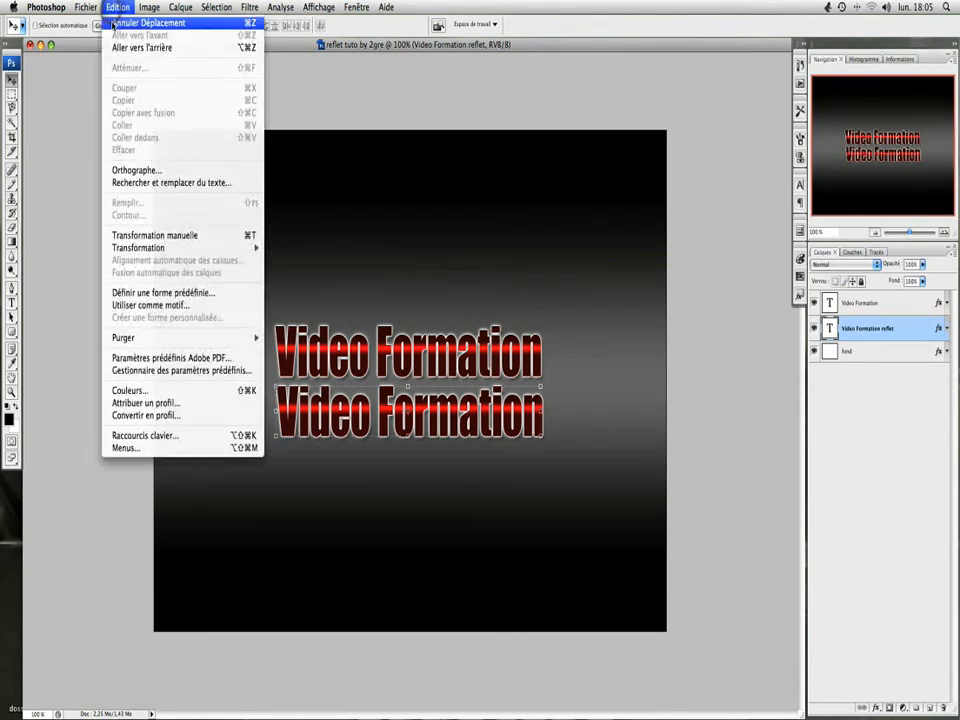
{"action": "mouse_move", "coordinate": [200, 248]}
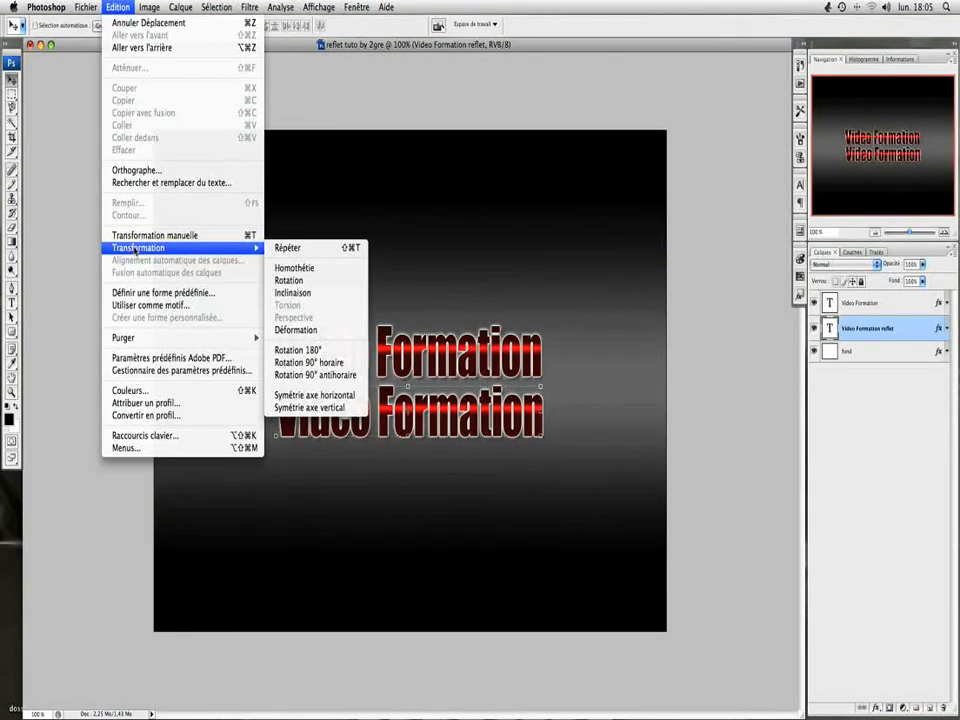
{"action": "left_click", "coordinate": [323, 351]}
{"action": "left_click_drag", "start_coordinate": [333, 399], "coordinate": [336, 400]}
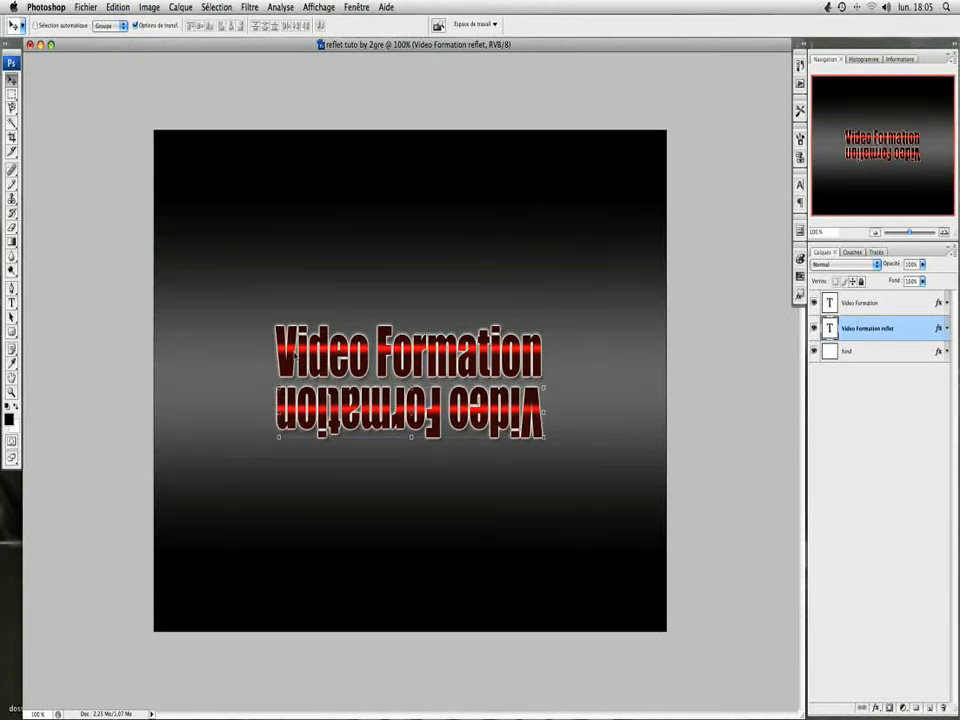
Step: Flip the rotated reflection text horizontally and move it up against the base of the original text, letters aligned
{"action": "left_click", "coordinate": [114, 7]}
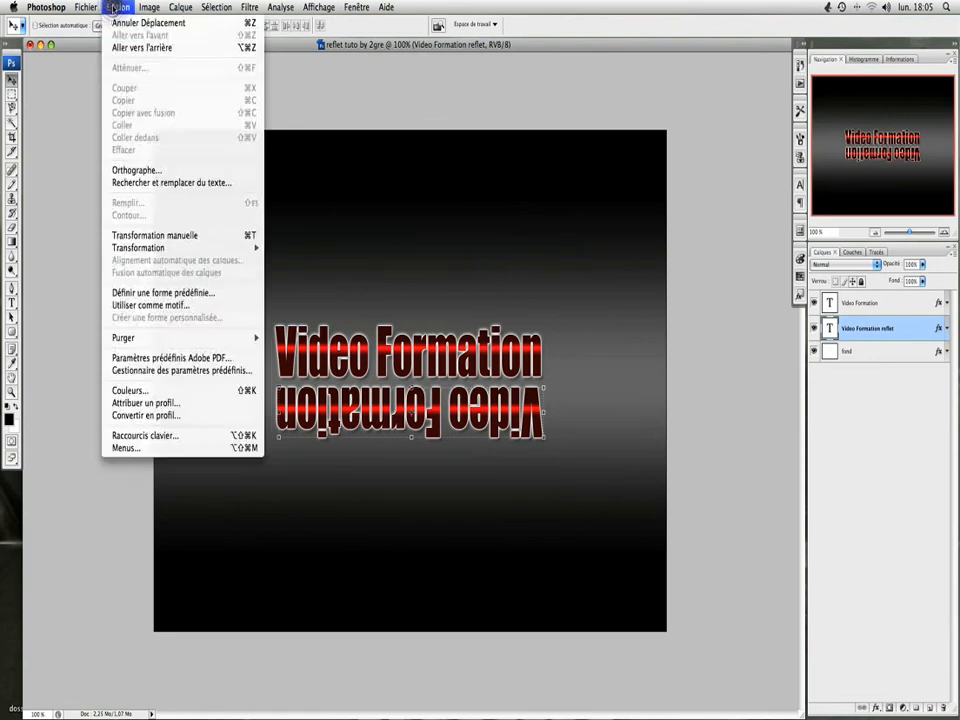
{"action": "mouse_move", "coordinate": [136, 250]}
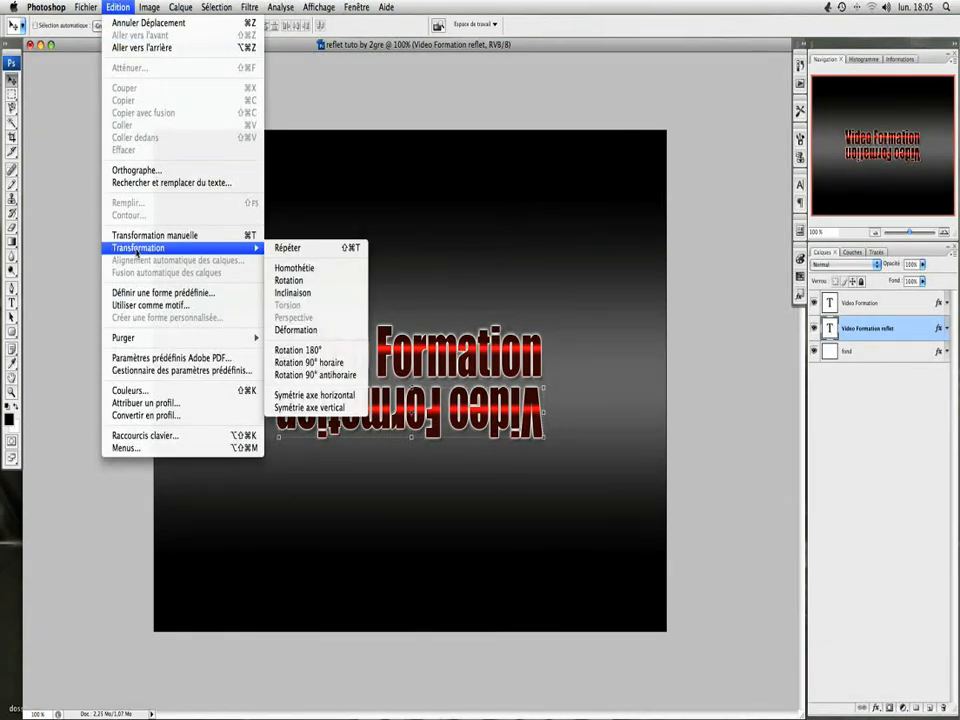
{"action": "left_click", "coordinate": [313, 396]}
{"action": "left_click_drag", "start_coordinate": [308, 414], "coordinate": [304, 411]}
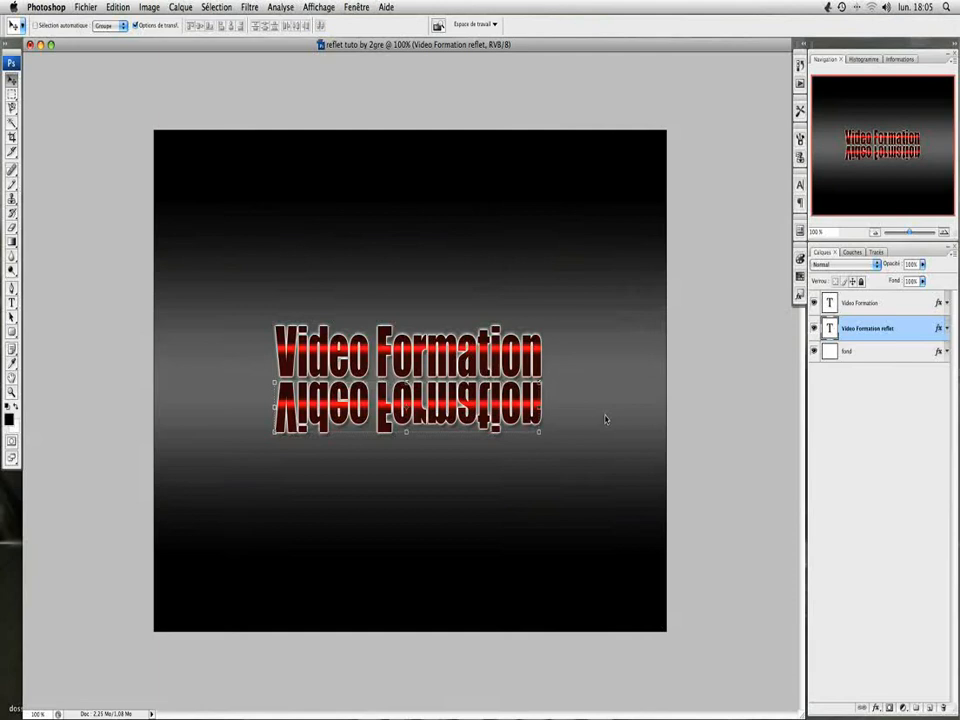
Step: Hide the stroke (Contour) and outer glow (Lueur externe) effects on the "Video Formation reflet" layer
{"action": "left_click", "coordinate": [946, 330]}
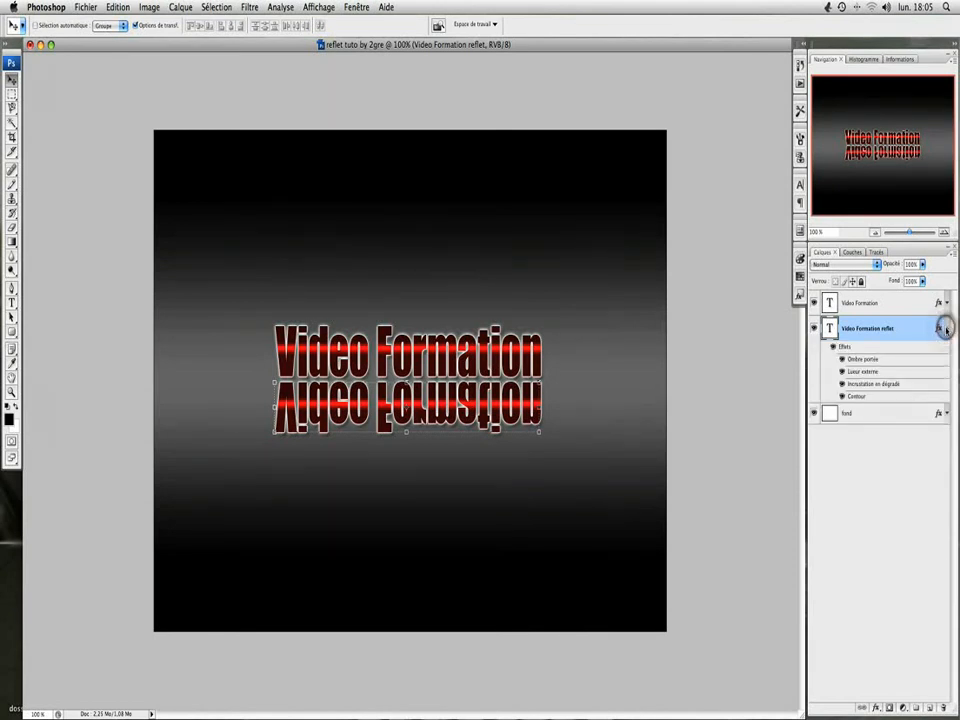
{"action": "left_click", "coordinate": [844, 397]}
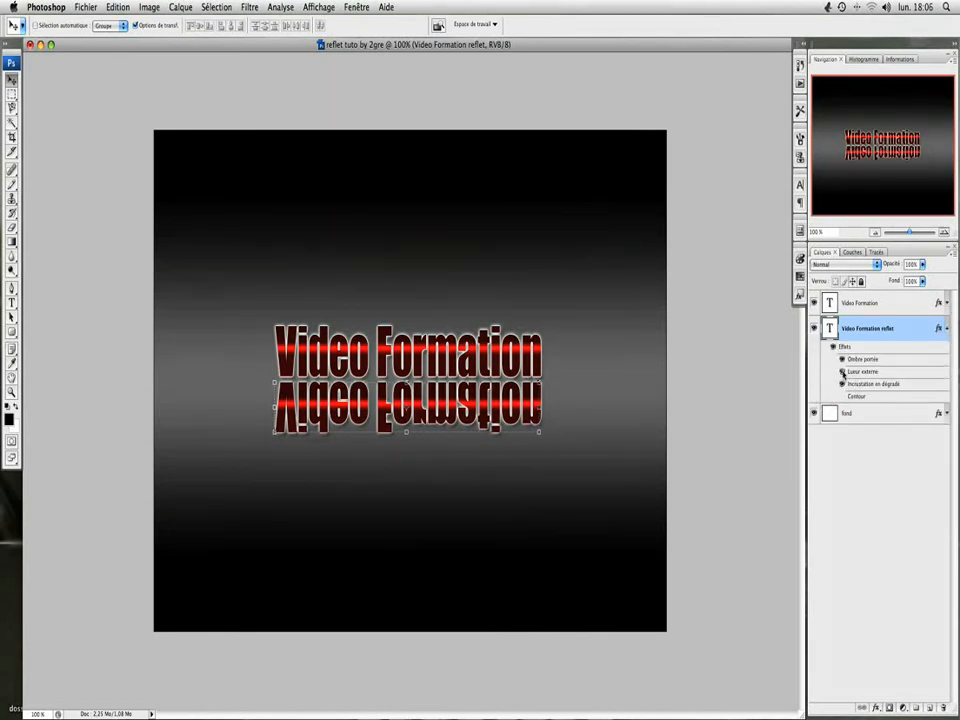
{"action": "left_click", "coordinate": [842, 372]}
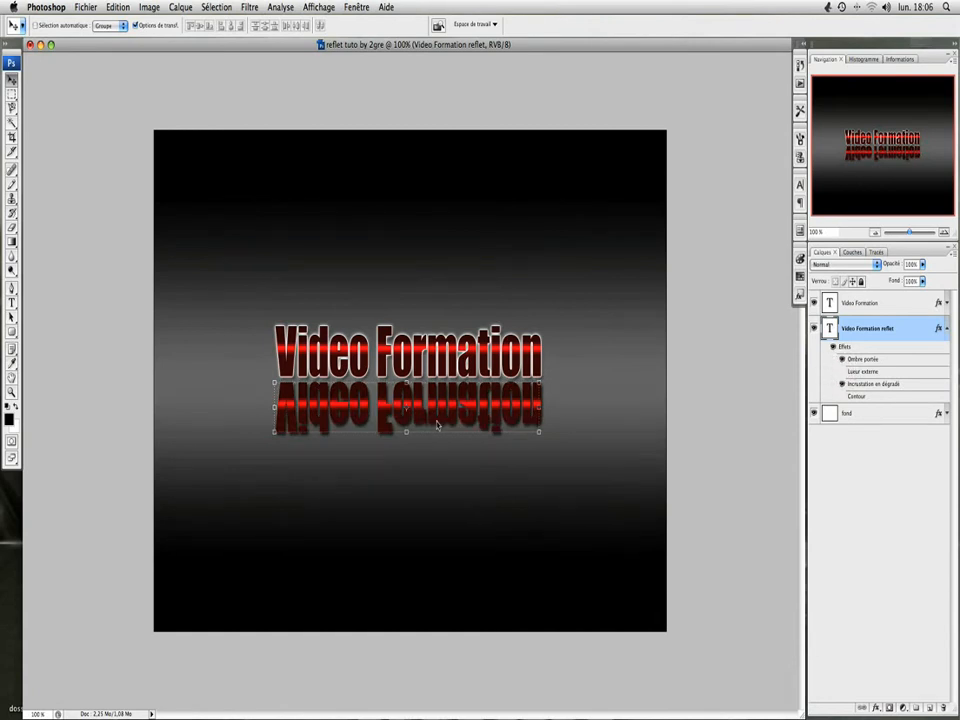